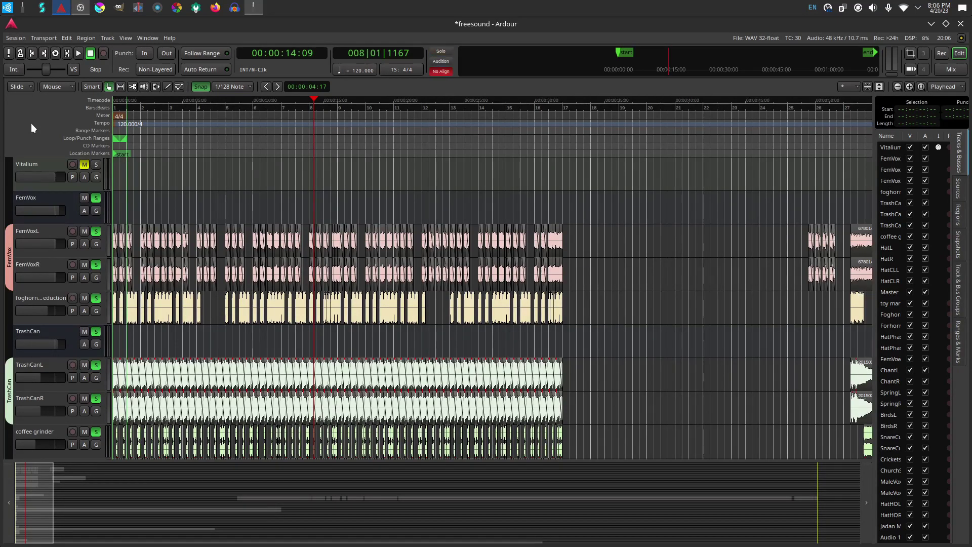
Show the editor mixer, then open the Plugin Selector for the Vitalium track's processor area and close it without adding a plugin
left_click(122, 38)
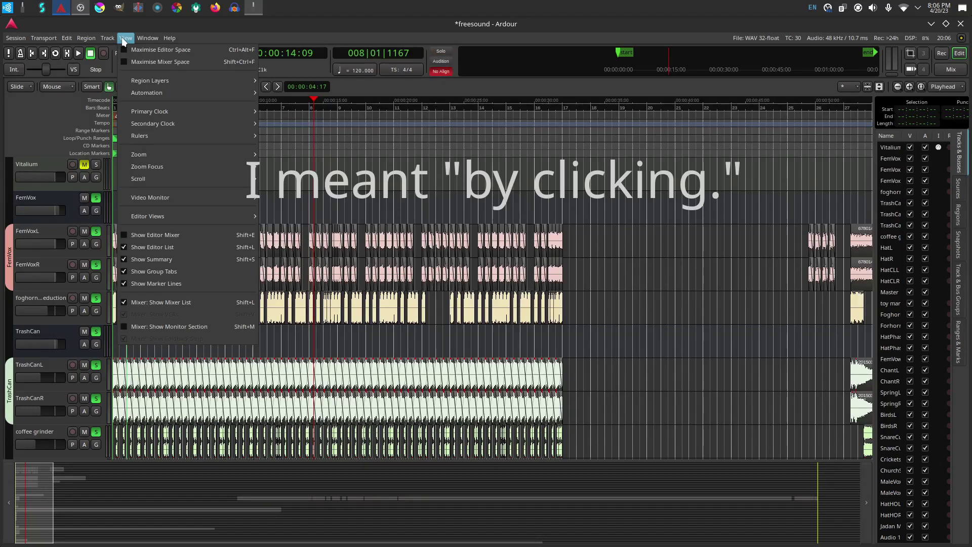
left_click(154, 232)
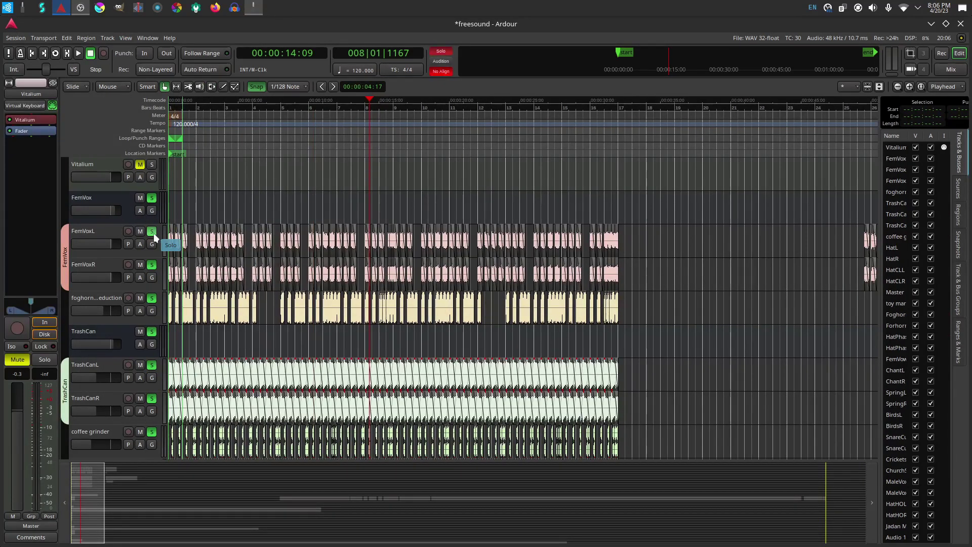
right_click(17, 169)
mouse_move(18, 170)
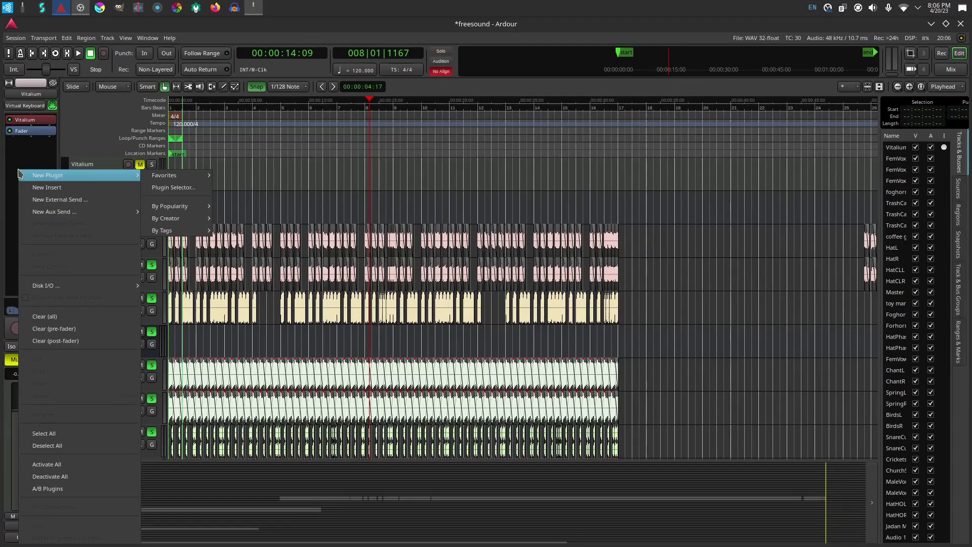
left_click(163, 189)
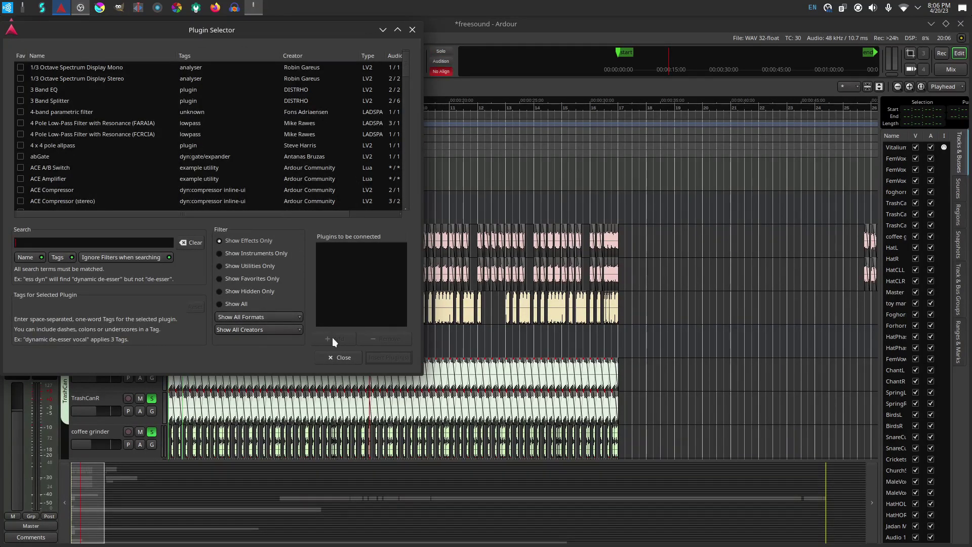
left_click(341, 357)
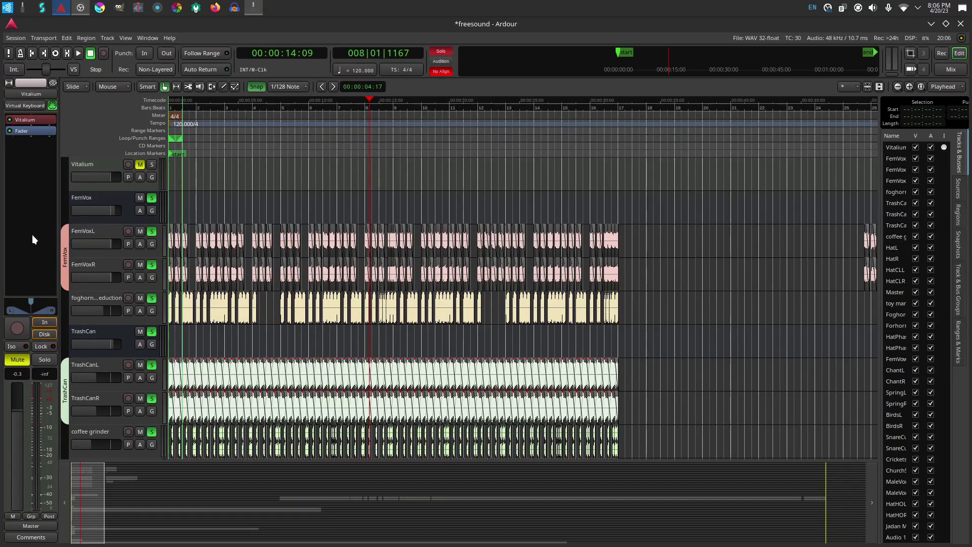
key("ctrl+Down")
key("ctrl+Down")
key("ctrl+Down")
key("ctrl+Down")
key("ctrl+Up")
key("ctrl+Up")
key("ctrl+Up")
key("ctrl+Up")
Inspect the Calf Equalizer 5 Band settings on the FemVox bus and close the plugin window
left_click(94, 199)
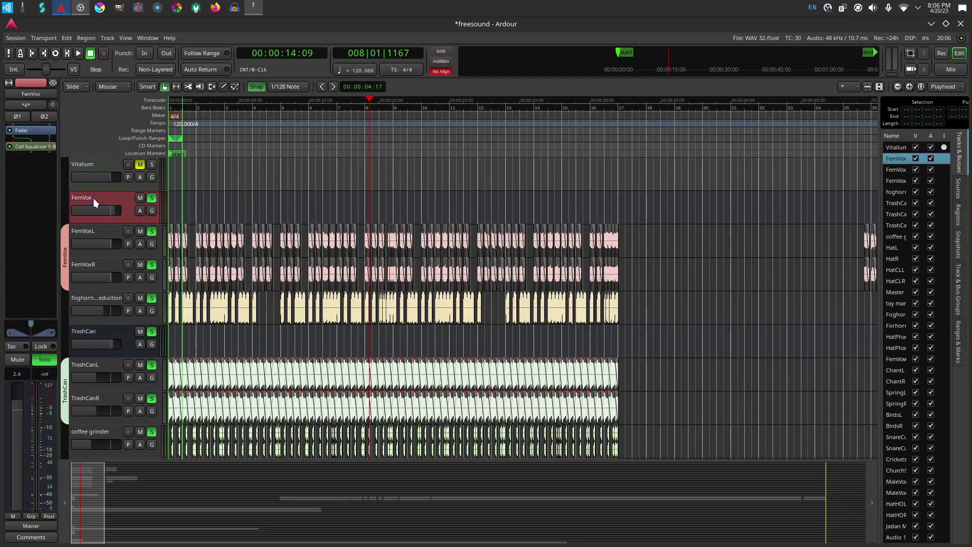
double_click(35, 148)
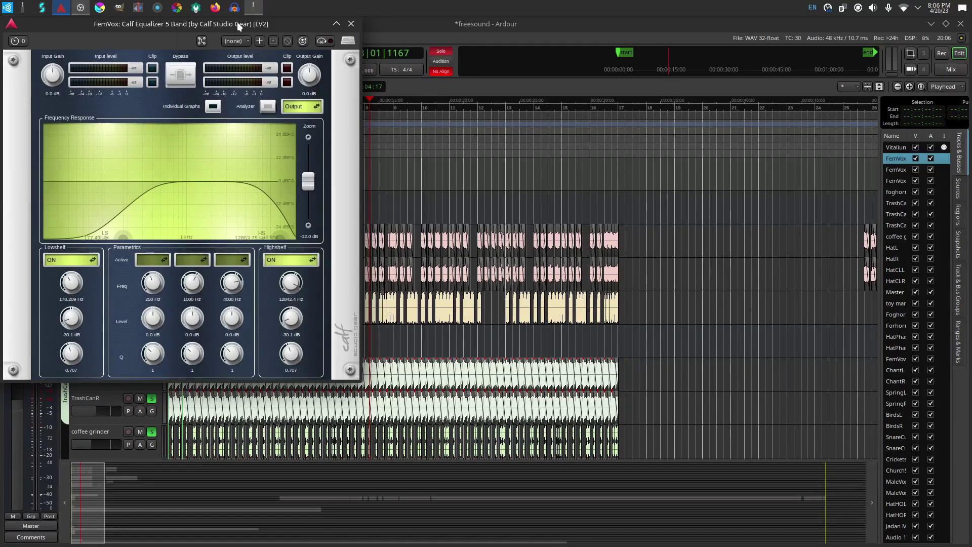
left_click_drag(237, 22, 673, 48)
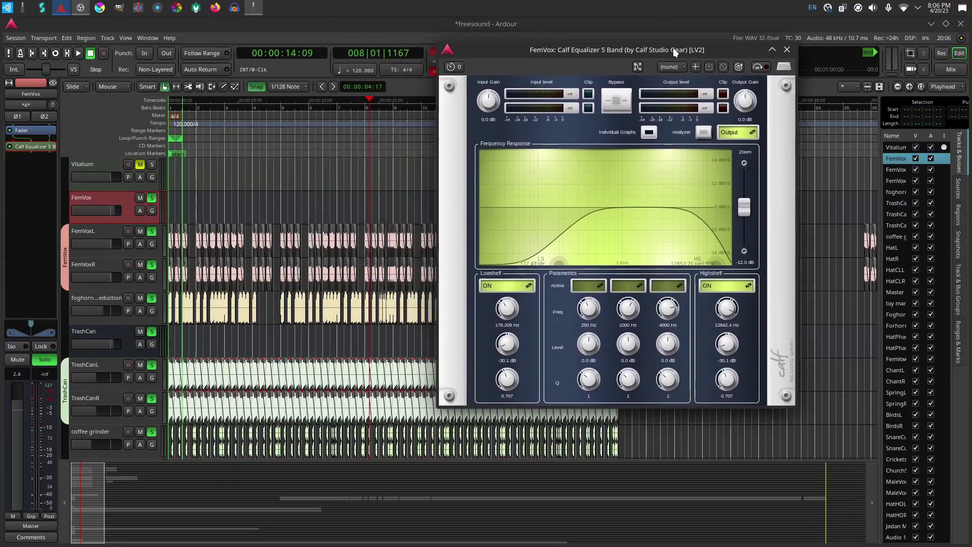
left_click(787, 49)
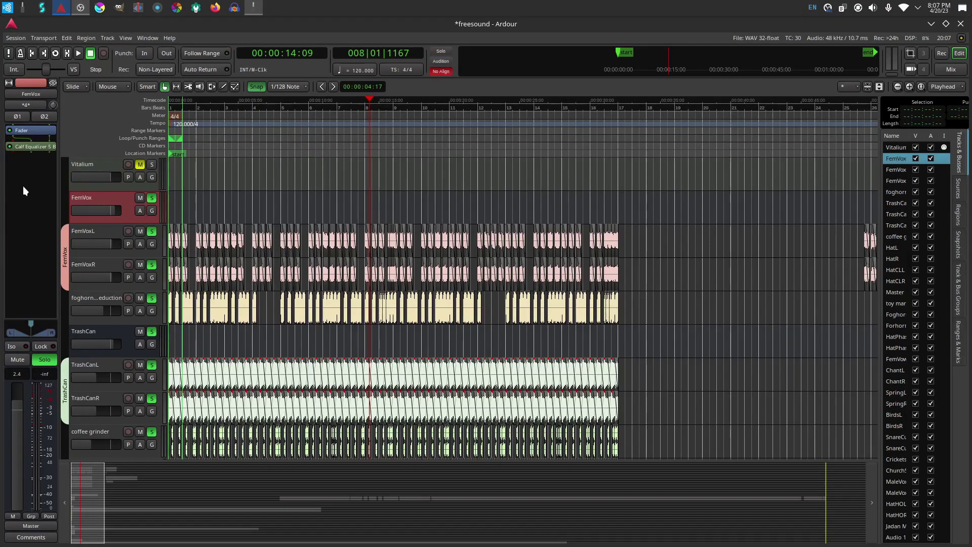
Open the TrashCan bus's Calf Analyzer and Calf Equalizer 5 Band, placing their windows so both can be seen
left_click(102, 330)
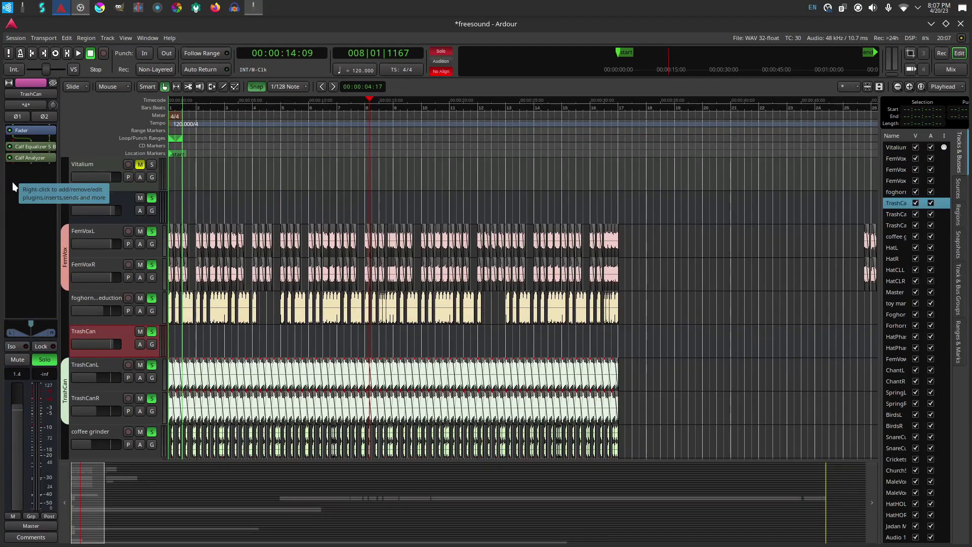
double_click(29, 158)
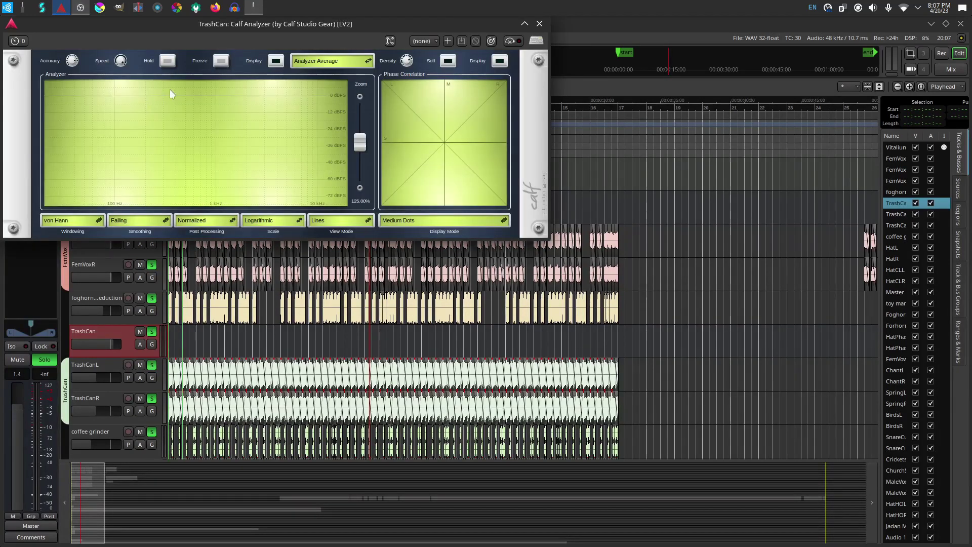
left_click_drag(209, 25, 328, 310)
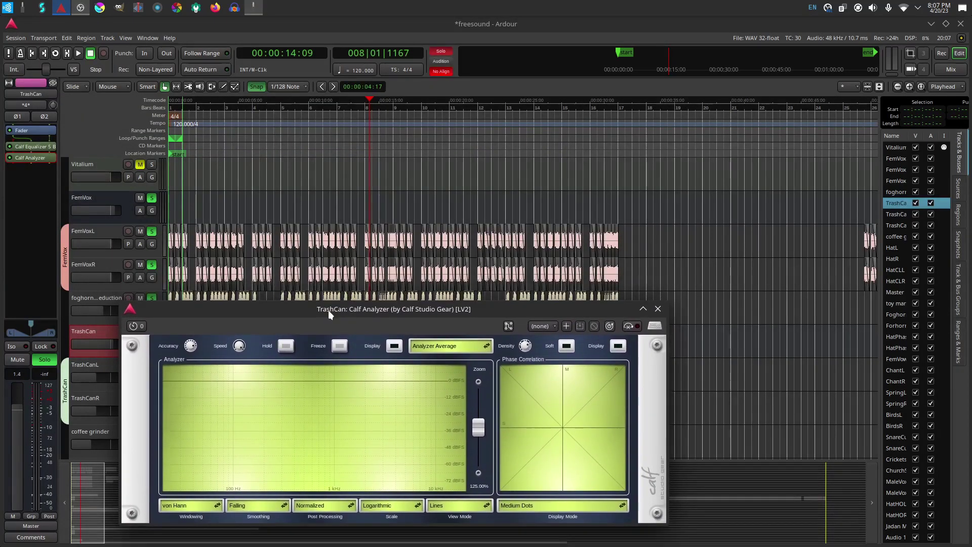
double_click(37, 147)
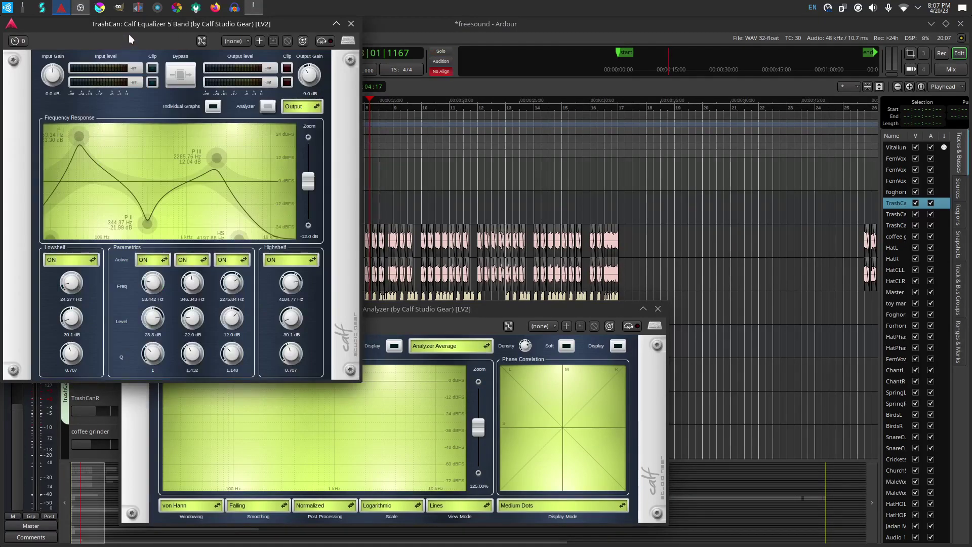
left_click_drag(131, 26, 659, 120)
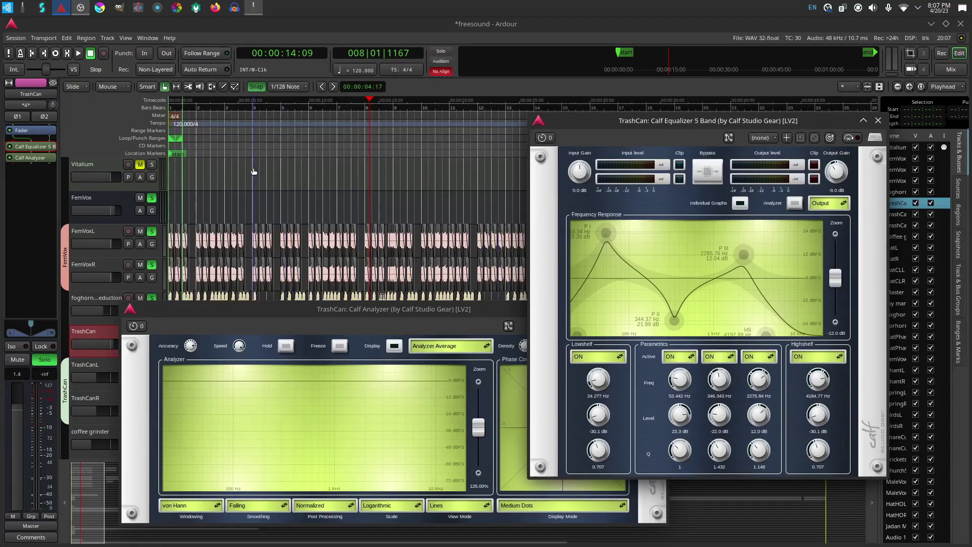
Unsolo the FemVox, foghorn, hat and coffee grinder tracks, leaving only the TrashCan bus and its tracks soloed
left_click(152, 198)
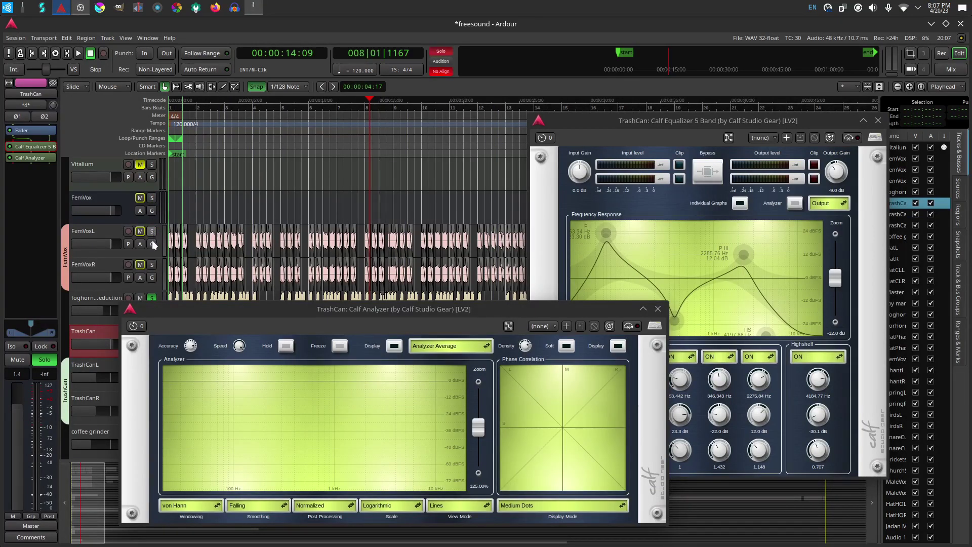
left_click(151, 298)
left_click(94, 231)
scroll(94, 230, "down", 1)
scroll(94, 231, "down", 7)
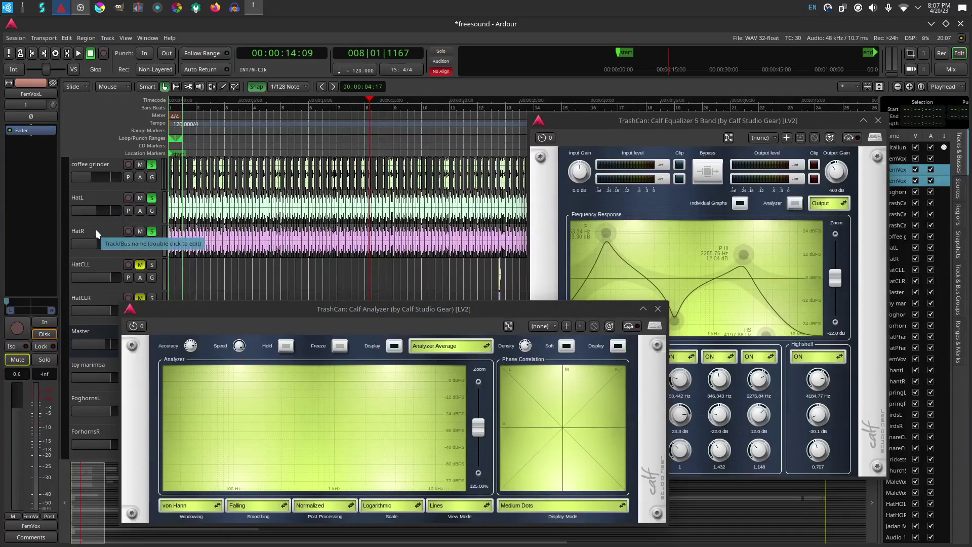
left_click(152, 198)
left_click(152, 165)
scroll(179, 163, "up", 3)
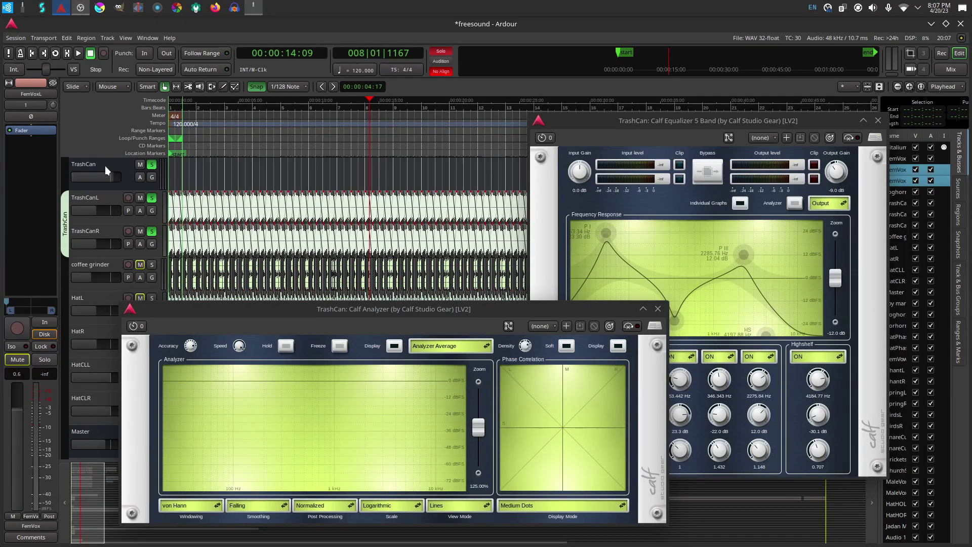
Play the TrashCan bus from the session start and move its first parametric EQ band to about 47.84 Hz and 25.1 dB
left_click(106, 163)
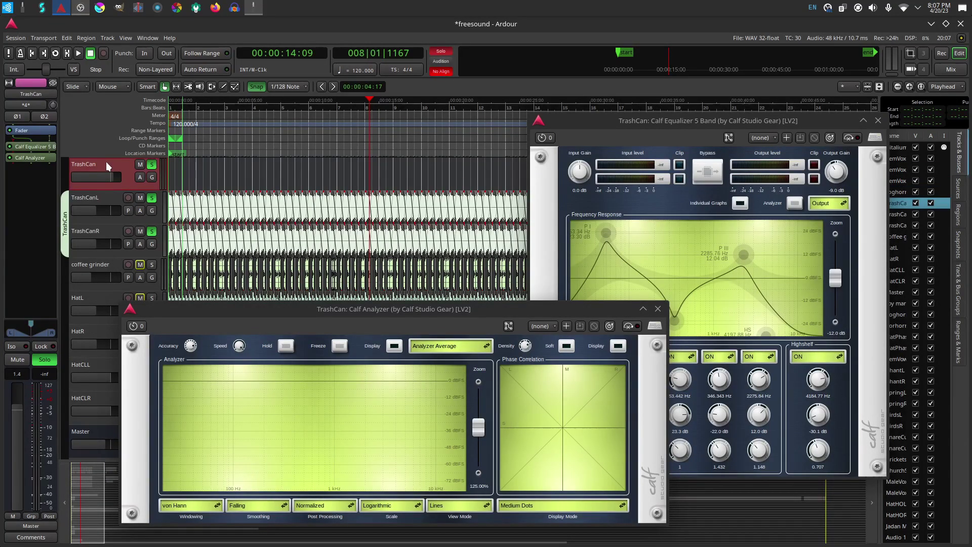
left_click(31, 52)
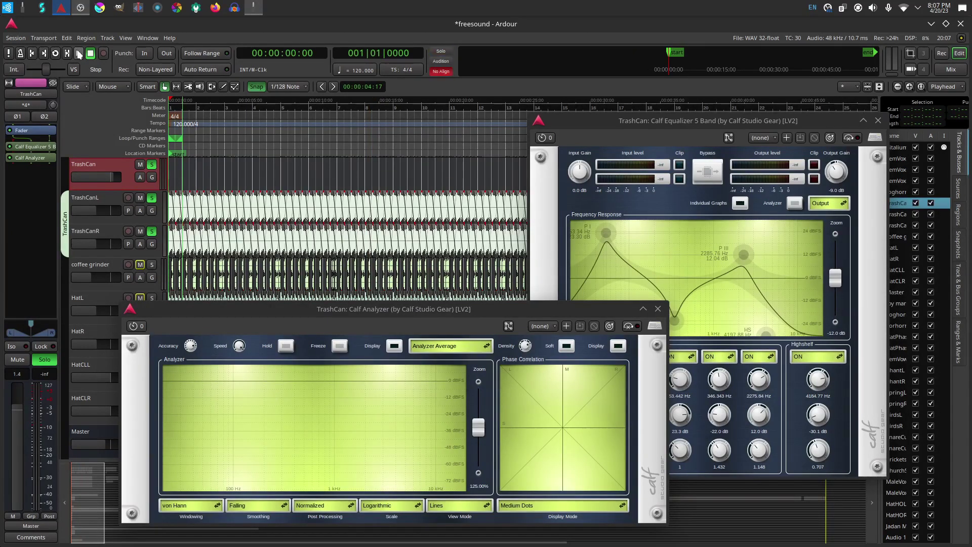
left_click(78, 54)
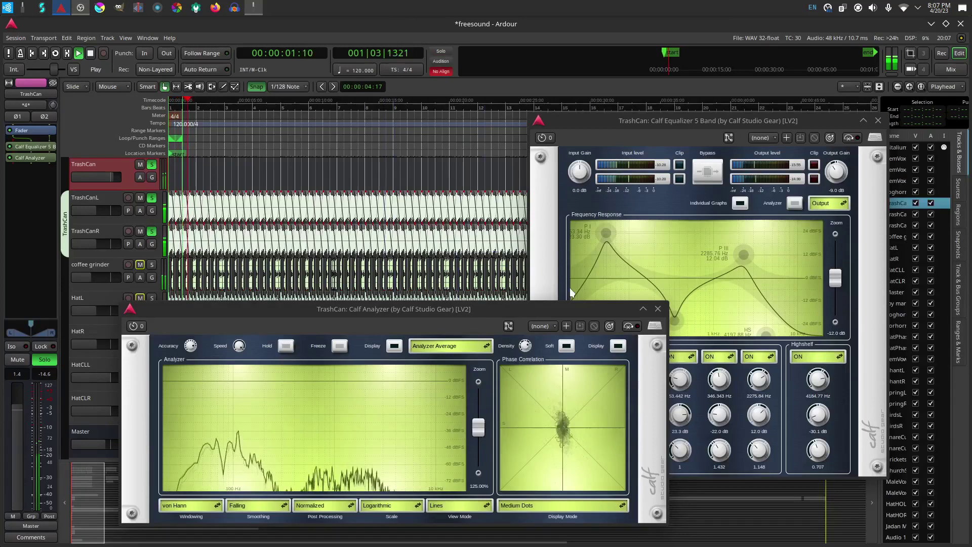
left_click(641, 122)
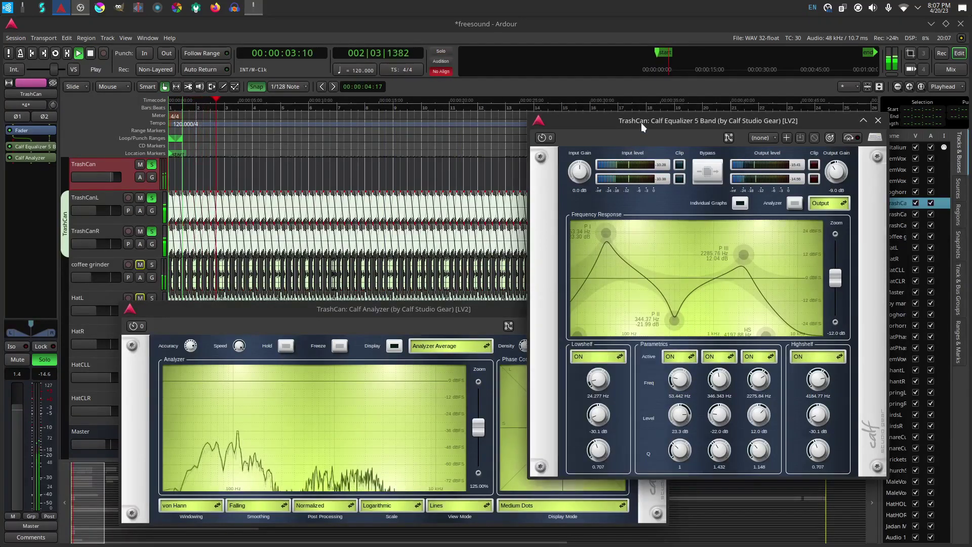
mouse_move(606, 233)
left_mouse_down()
mouse_move(654, 229)
mouse_move(601, 229)
left_mouse_up()
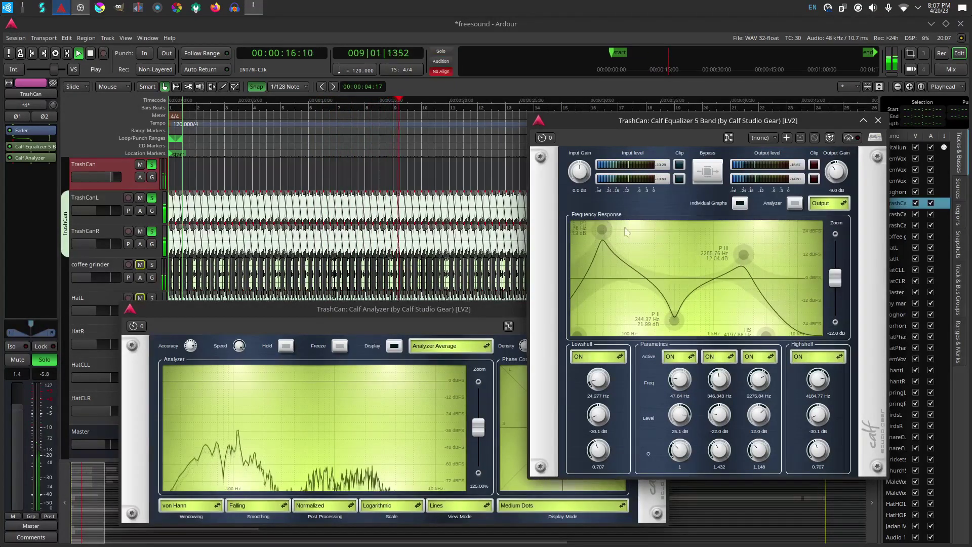
Close the TrashCan equalizer and analyzer windows and stop playback
left_click(877, 122)
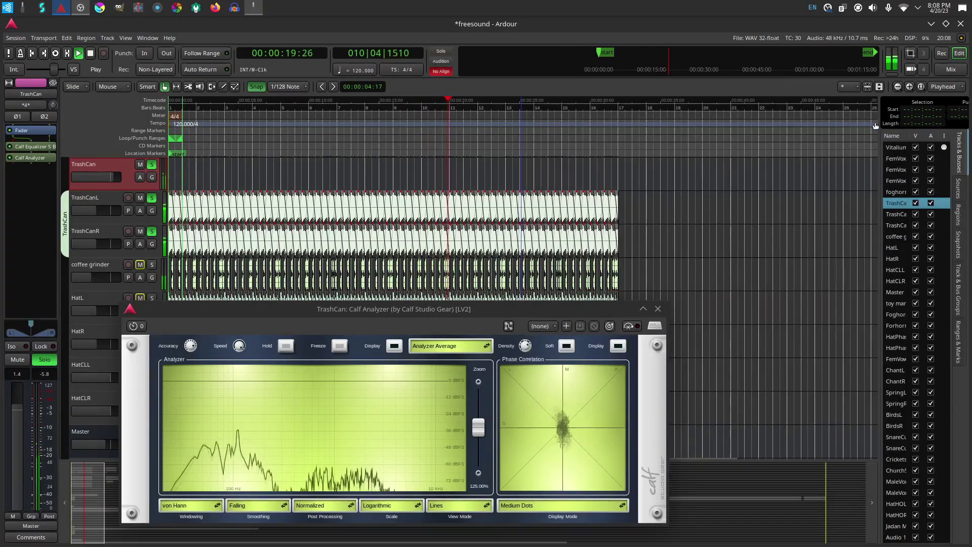
left_click(658, 309)
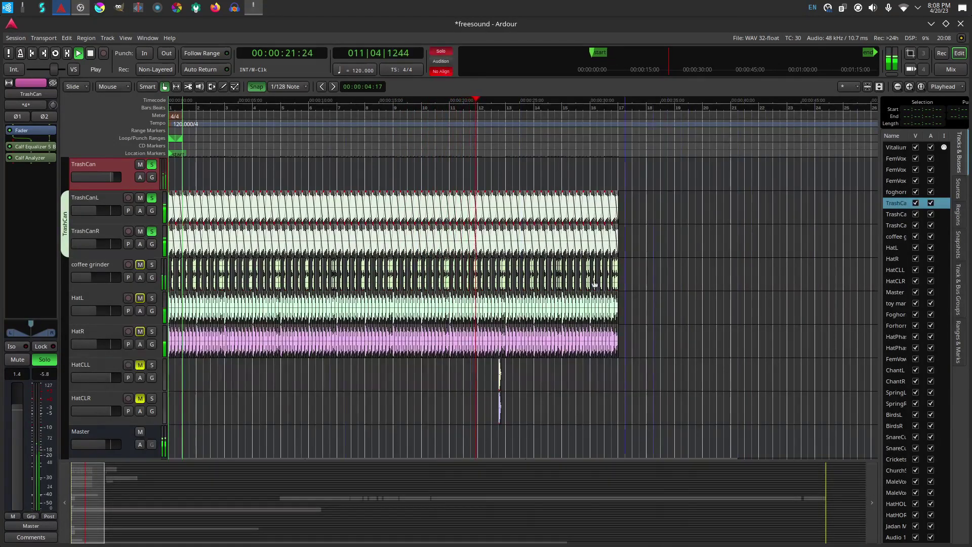
left_click(90, 54)
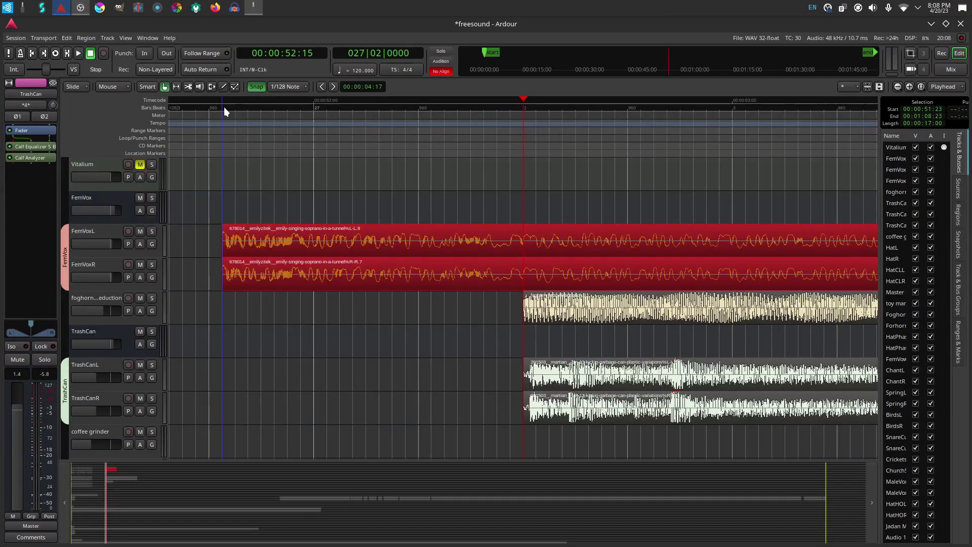
Solo the FemVox bus and its FemVoxL and FemVoxR tracks, and audition the vocal region from 00:00:51:23
left_click(223, 105)
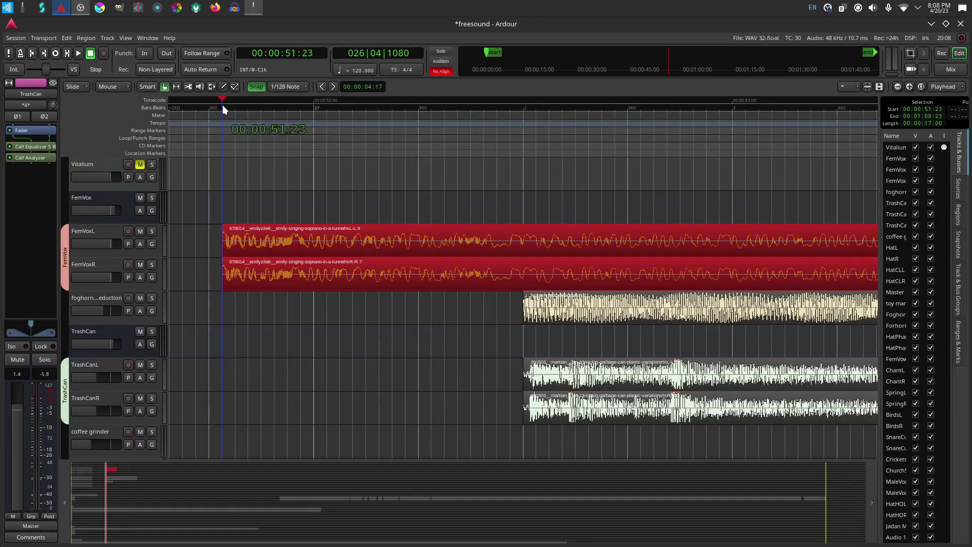
left_click(152, 197)
left_click(154, 232)
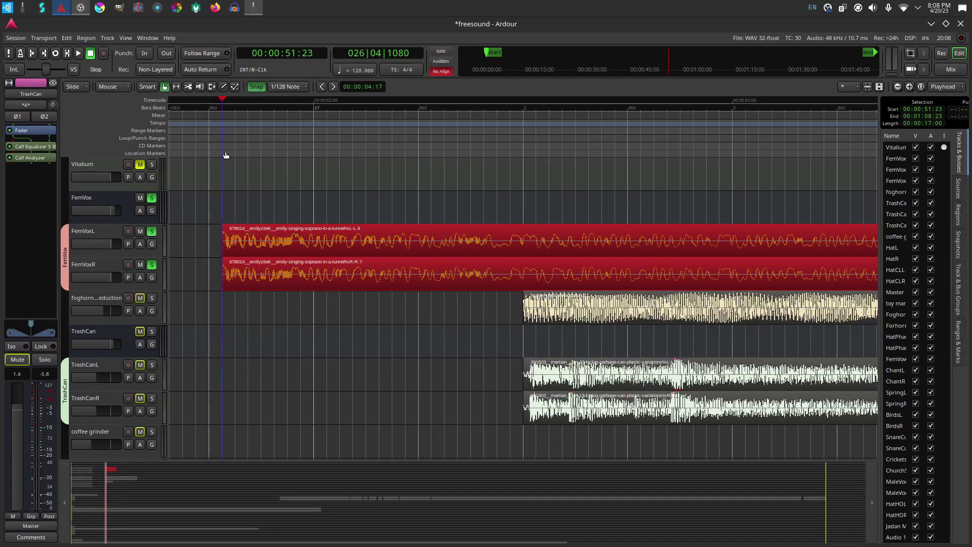
key("space")
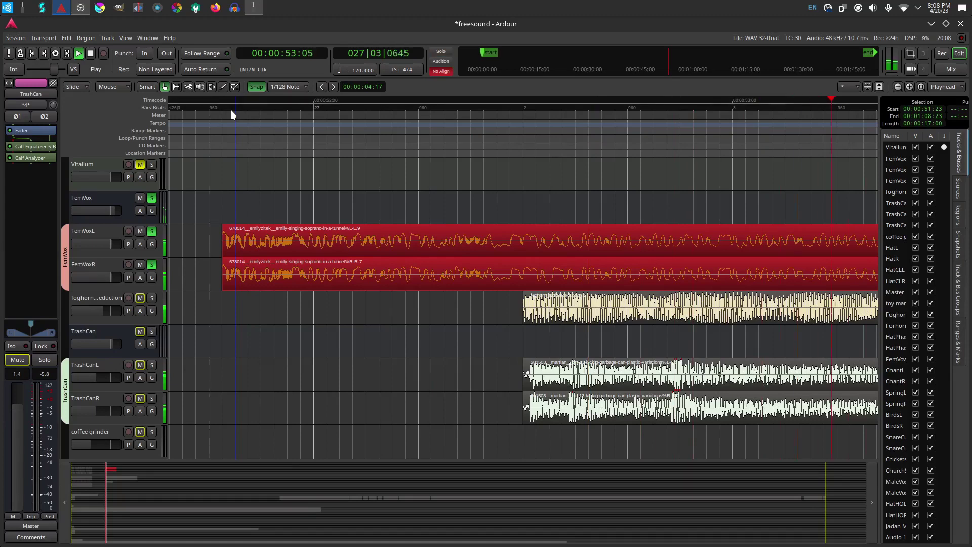
key("space")
Extend the start of the FemVoxL and FemVoxR vocal regions back to 00:00:50:14
key("minus")
key("minus")
key("minus")
key("minus")
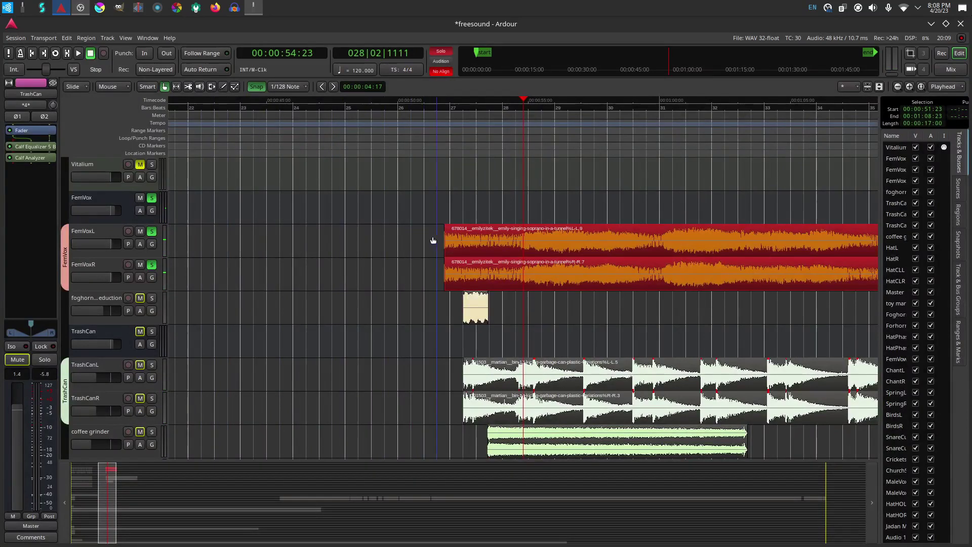
left_click_drag(447, 238, 299, 239)
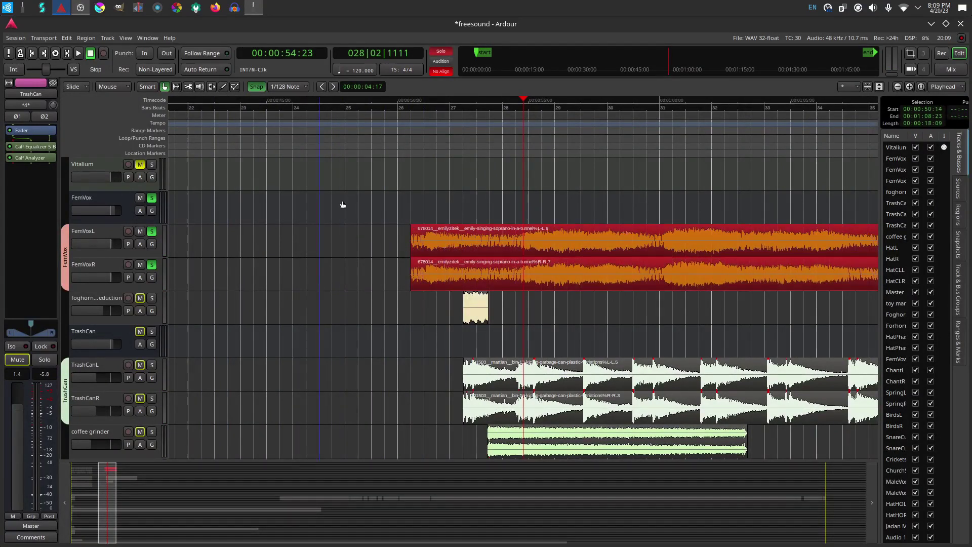
Audition the extended vocal regions from the start of bar 26 to just past bar 27
left_click(397, 109)
key("space")
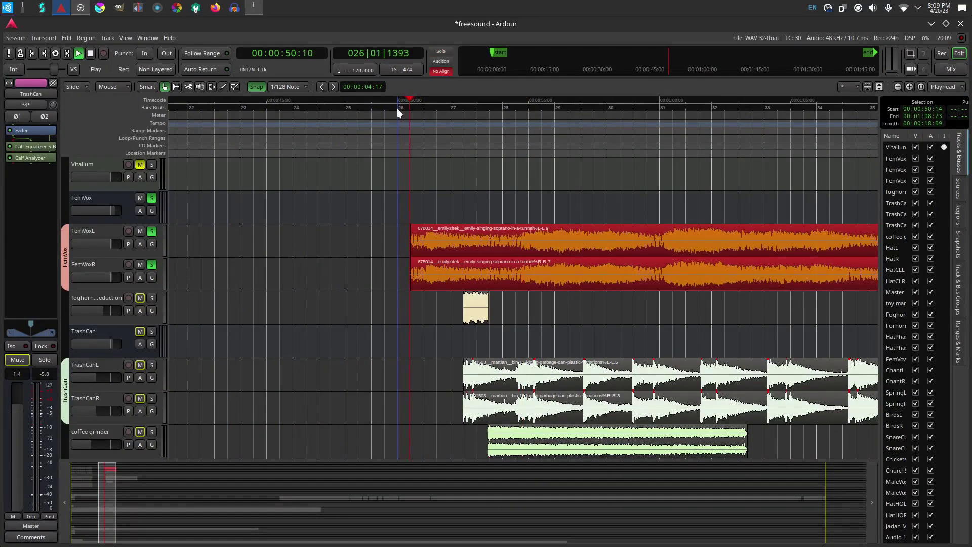
key("space")
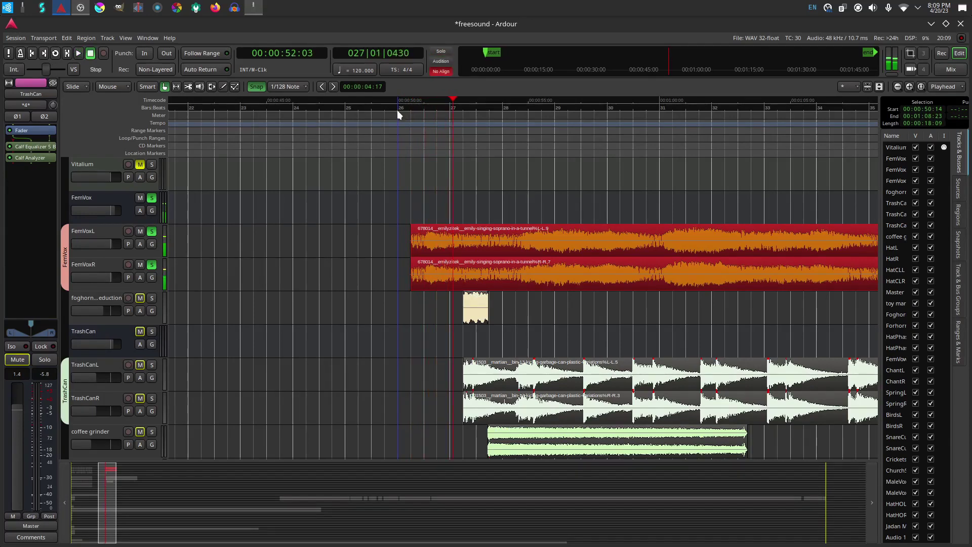
Split the FemVoxL vocal region at the playhead near the start of bar 27 with the Cut tool, then return to Grab mode
left_click(189, 86)
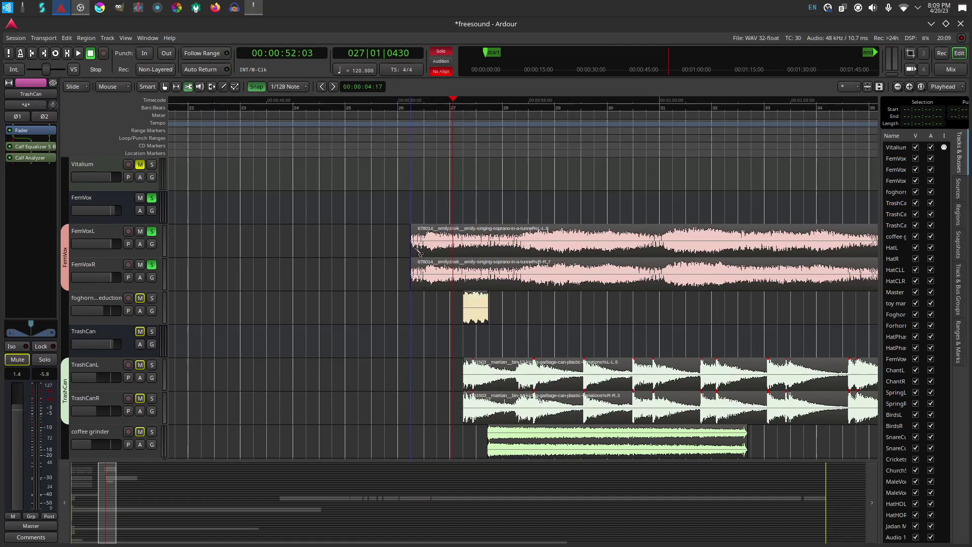
left_click(451, 252)
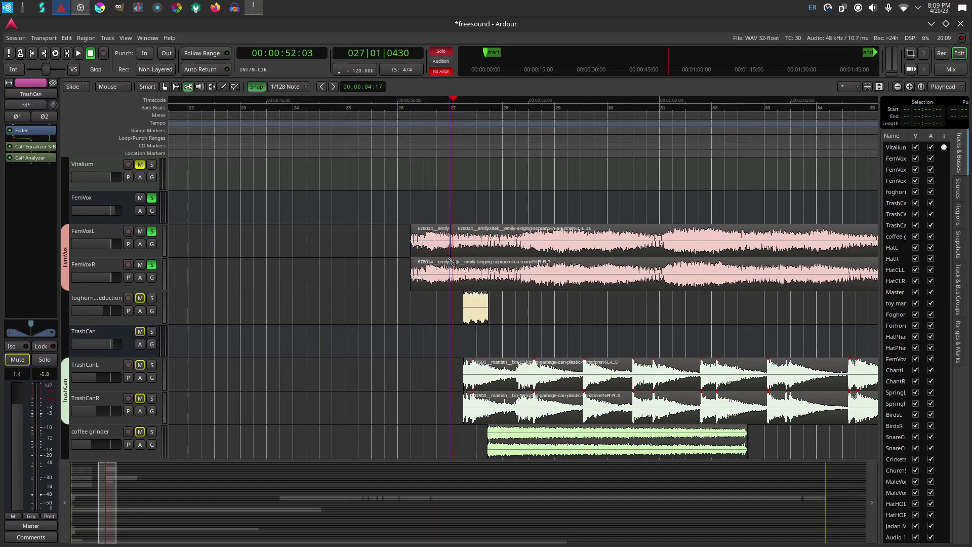
left_click(165, 88)
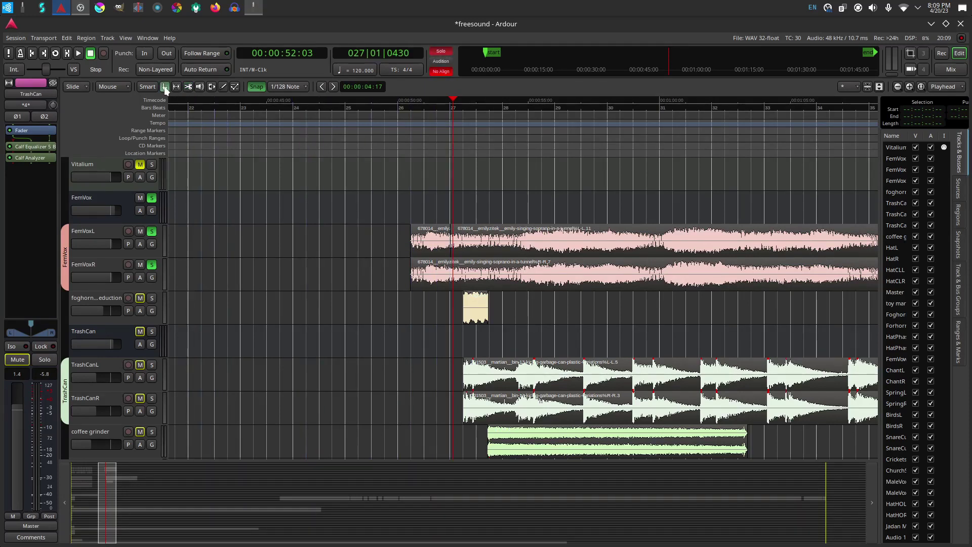
Undo the FemVoxL-only split and the region trim, then extend the starts of both FemVox regions back to 00:00:50:14
left_click(427, 236)
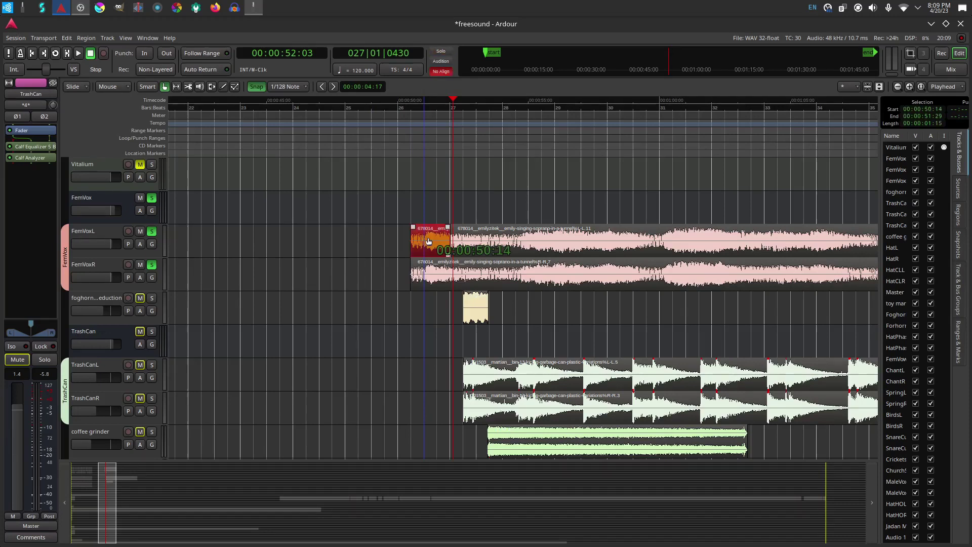
left_click(428, 274, "ctrl")
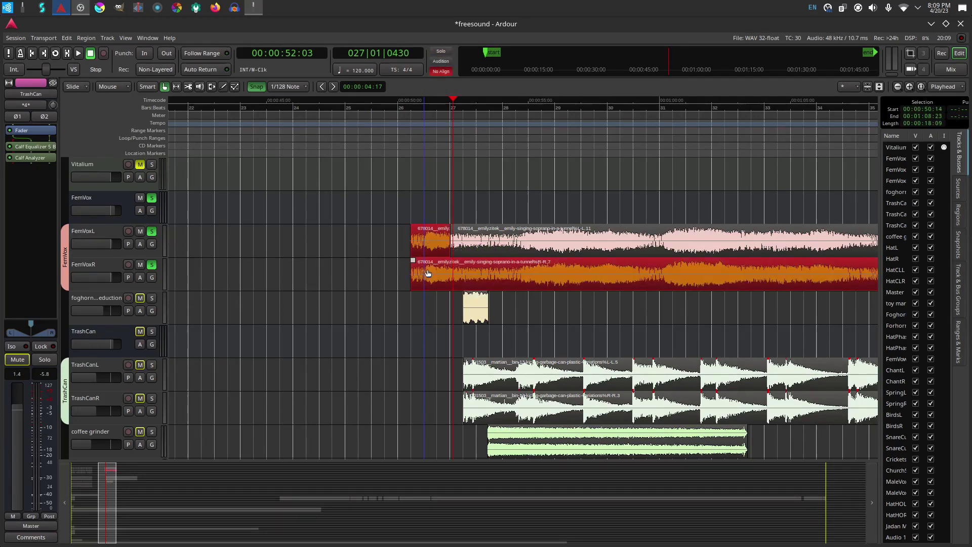
key("ctrl+z")
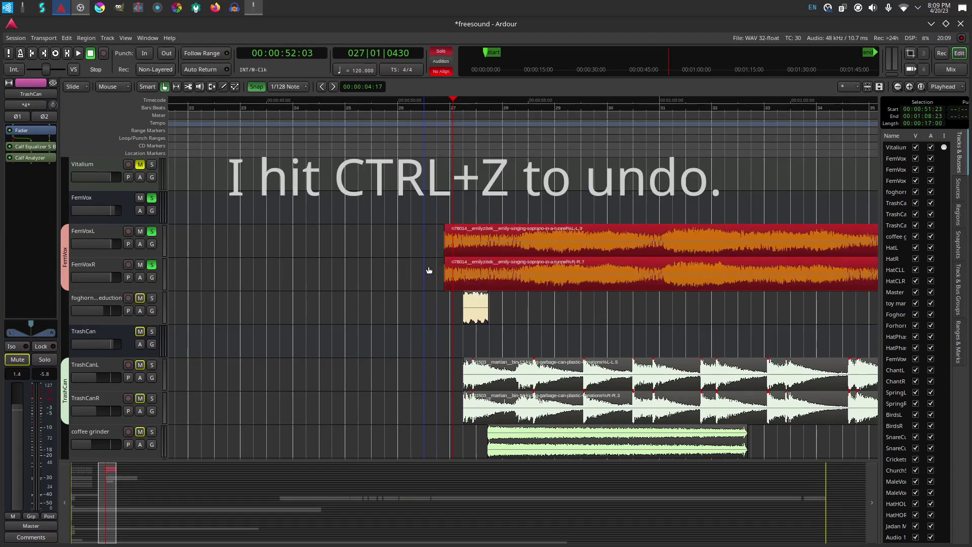
left_click_drag(449, 241, 363, 234)
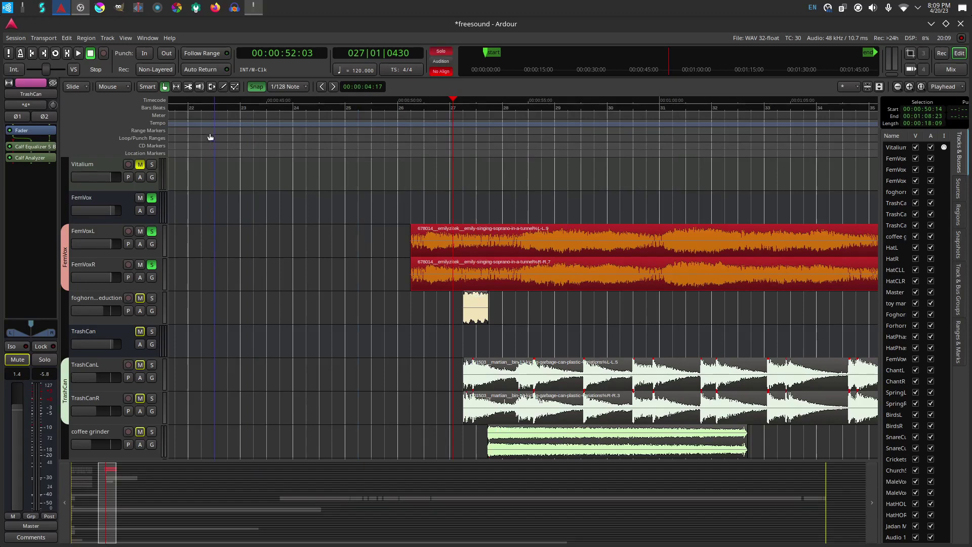
Select the grouped FemVoxL and FemVoxR tracks and split both regions at the playhead near bar 27 with the Cut tool
left_click(188, 87)
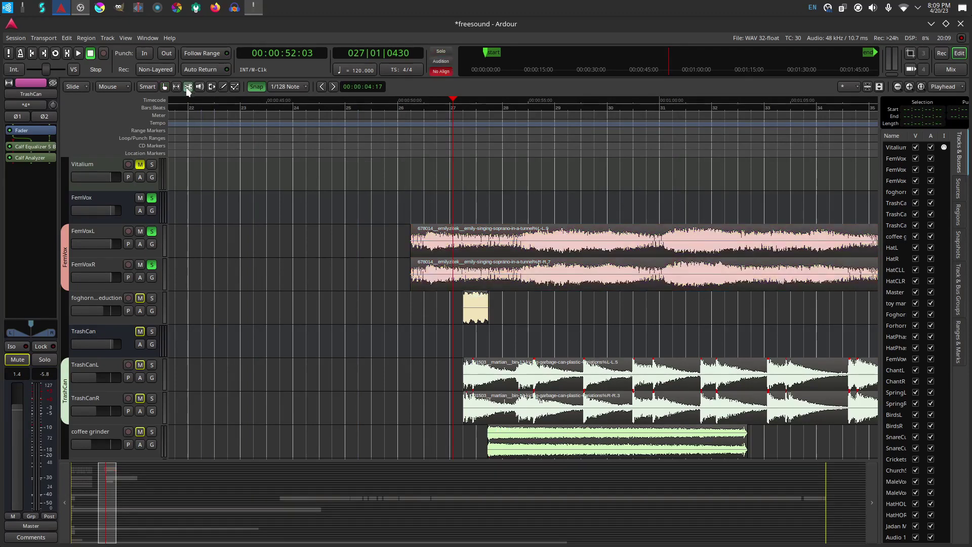
left_click(106, 228)
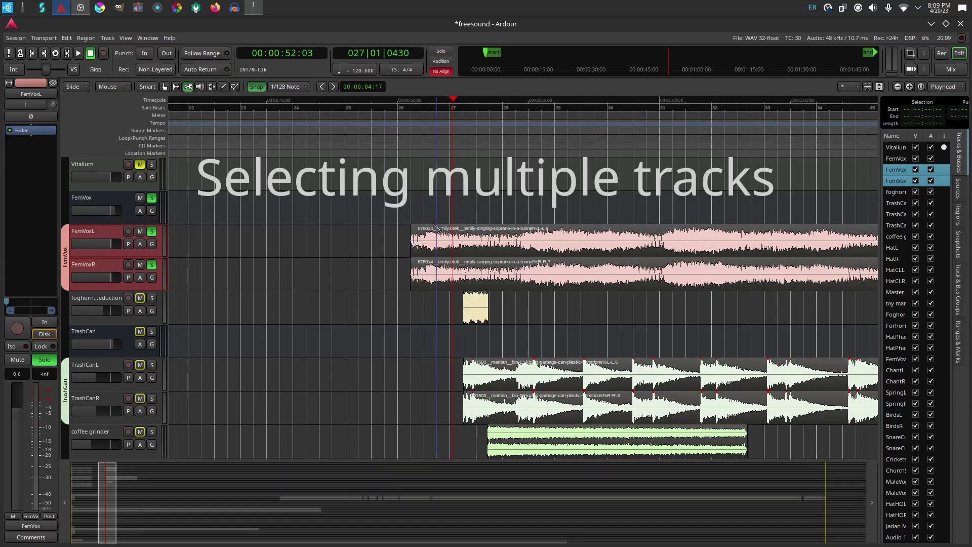
left_click(453, 244)
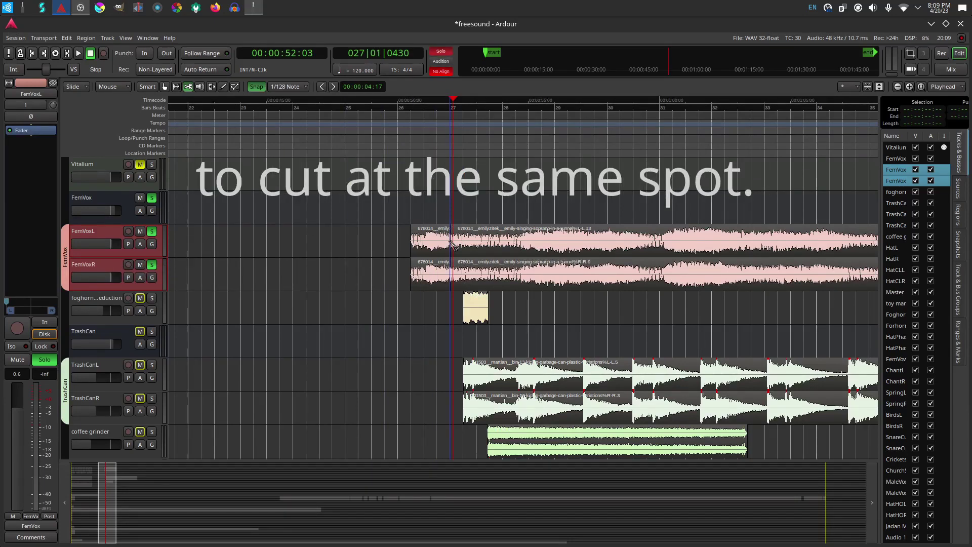
Move the short FemVox pieces before the split to 00:00:48:00 in Grab mode and audition them
left_click(165, 89)
left_click_drag(428, 243, 362, 236)
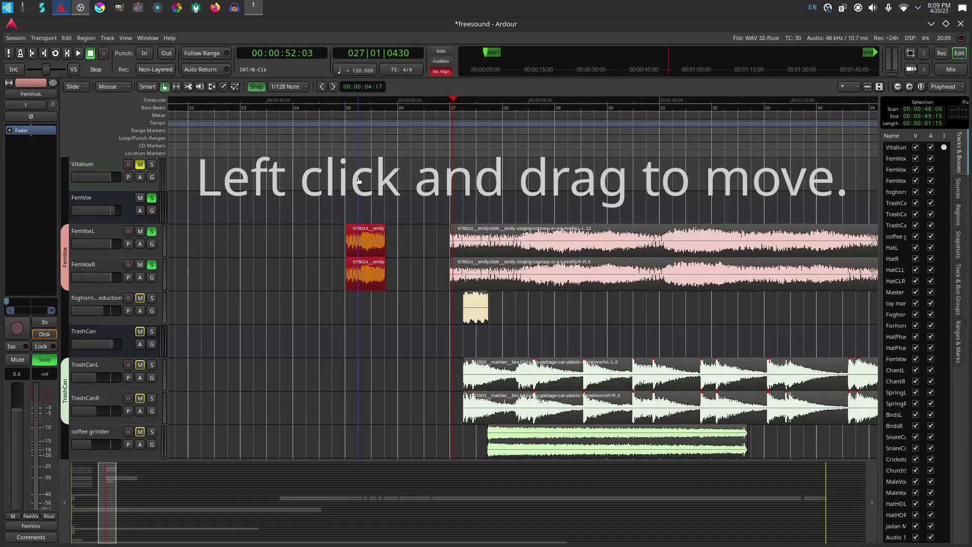
left_click(343, 108)
key("space")
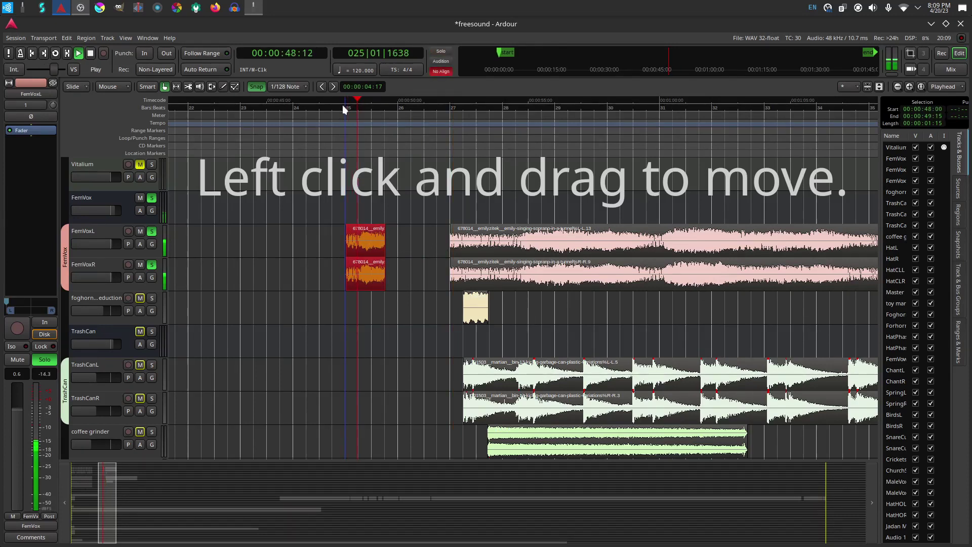
key("space")
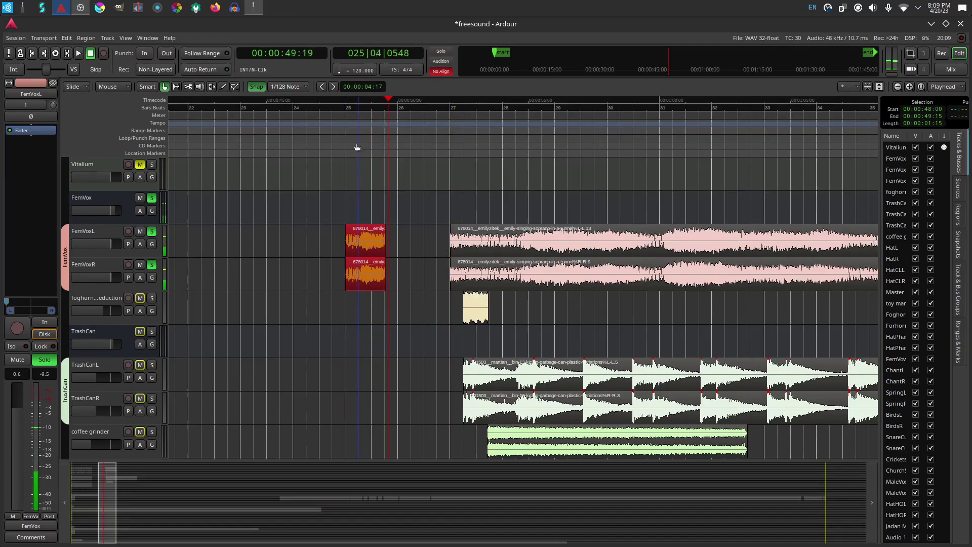
Audition the moved vocal pieces at close zoom from 025|02|0000 to past their end
left_click(363, 108)
key("equal")
key("equal")
key("equal")
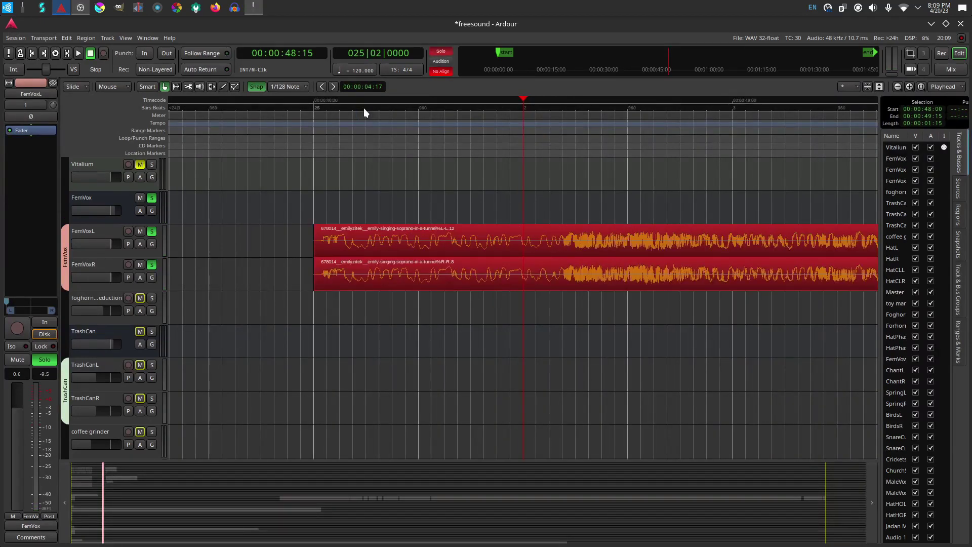
key("space")
key("space")
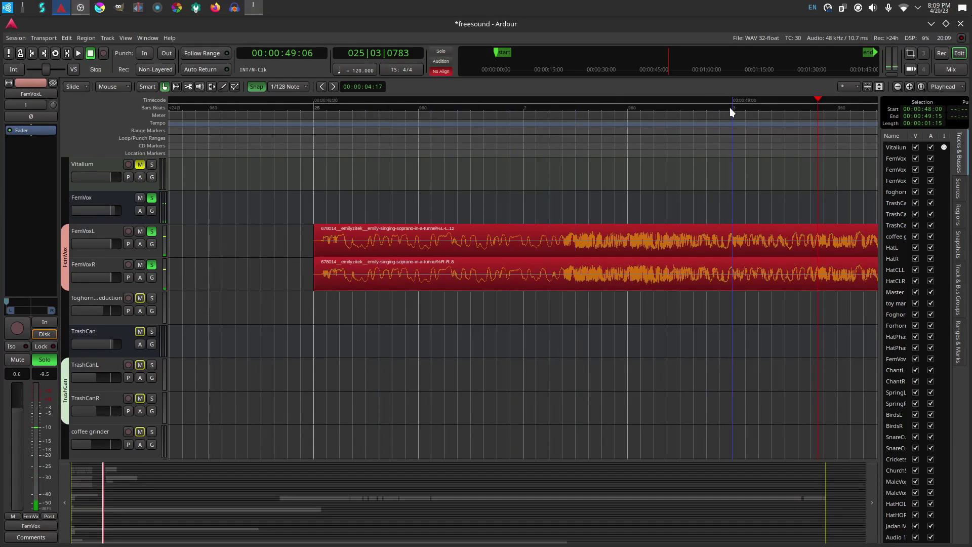
key("space")
key("space")
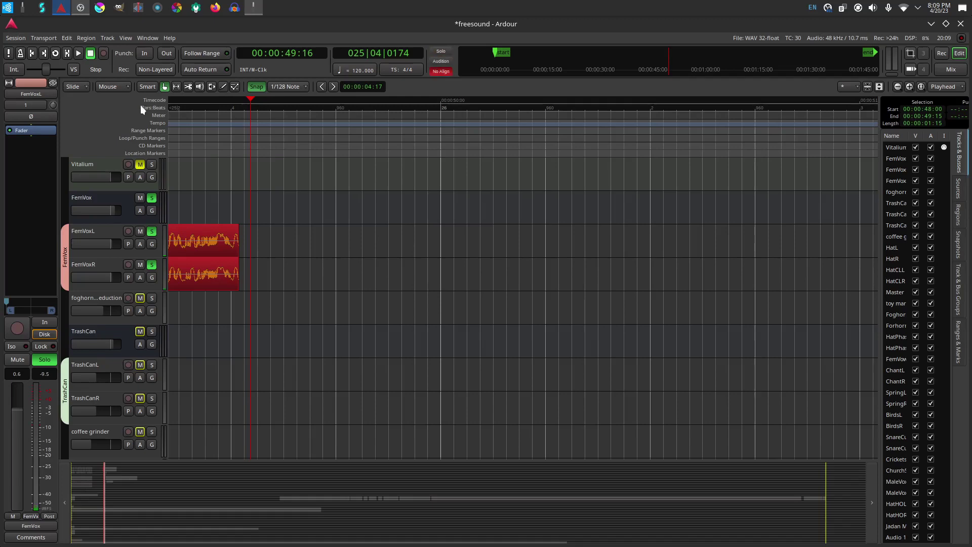
Examine the closing part of the vocal pieces by auditioning them from 00:00:49:05
left_click_drag(181, 106, 403, 119)
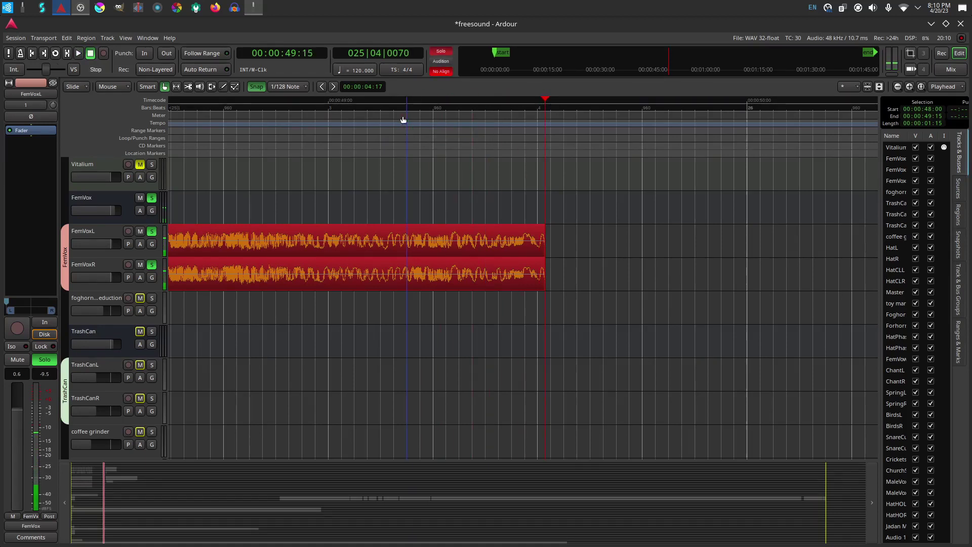
left_click(408, 105)
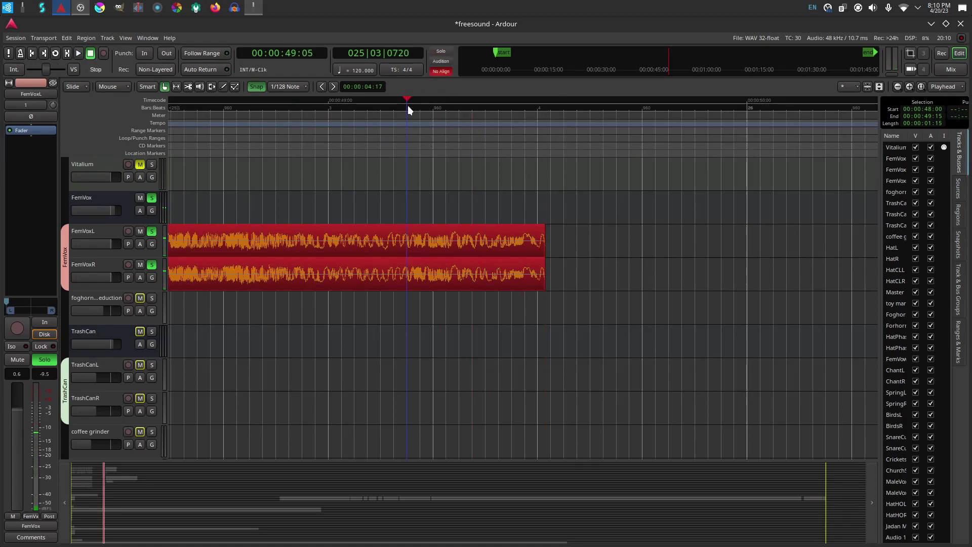
key("equal")
key("equal")
key("equal")
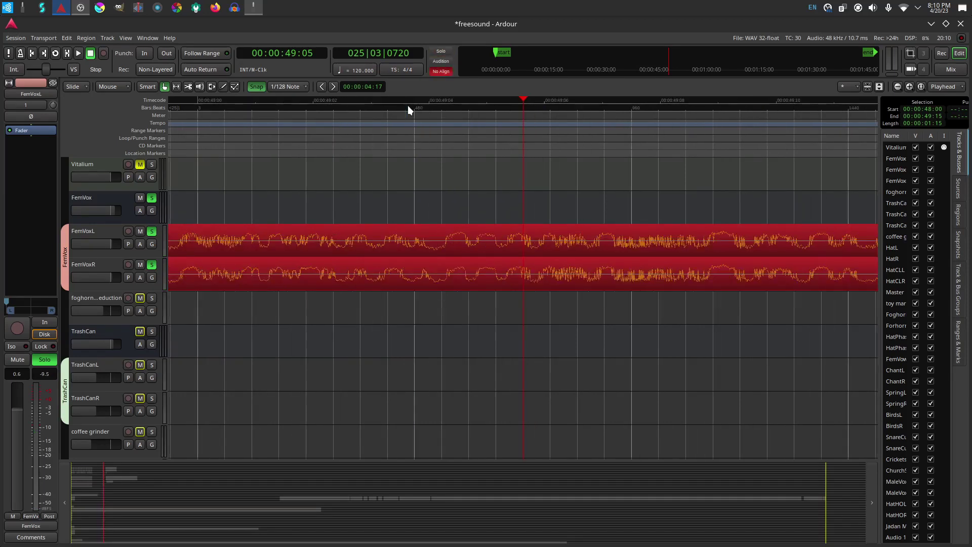
key("minus")
key("space")
key("space")
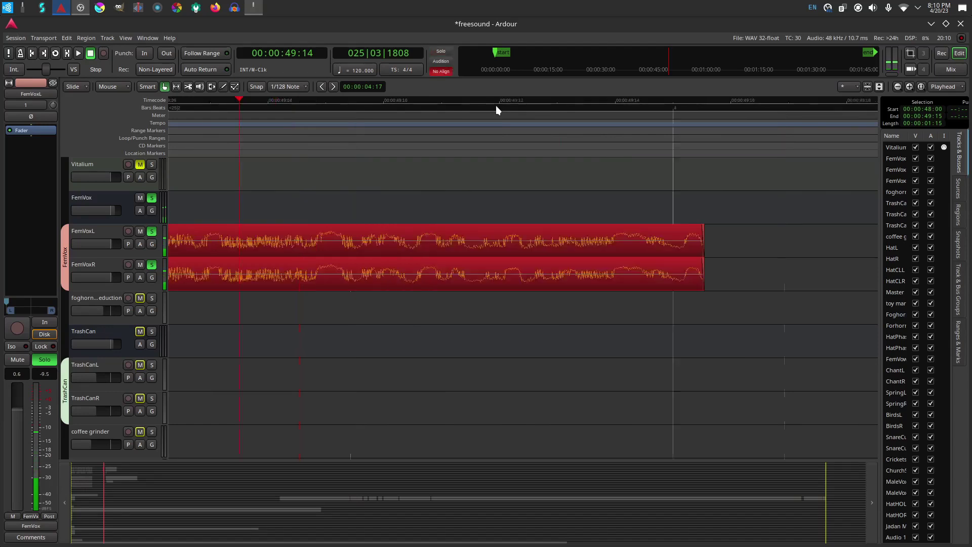
Audition the vocal pieces shortly after beat 2 of bar 25 up to 00:00:48:25
key("Left")
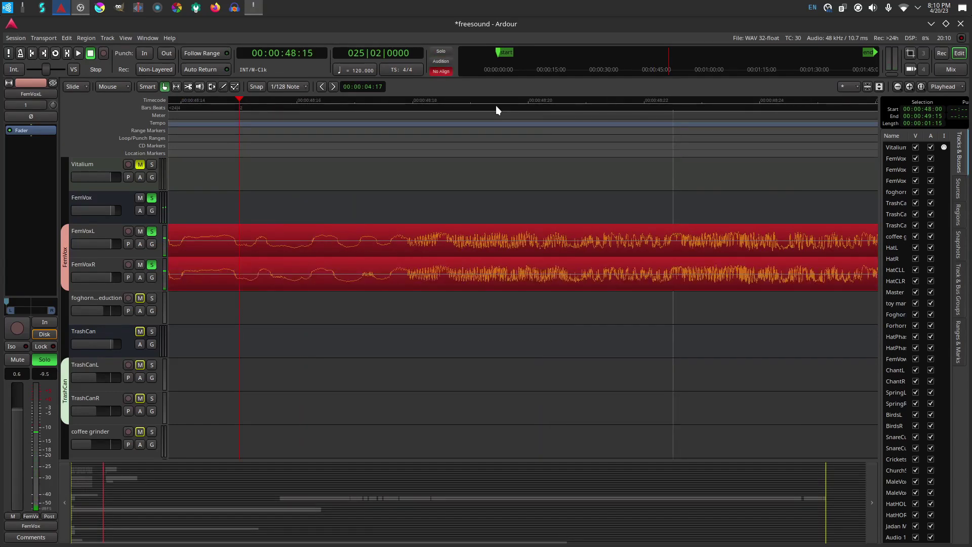
left_click(398, 110)
key("space")
key("space")
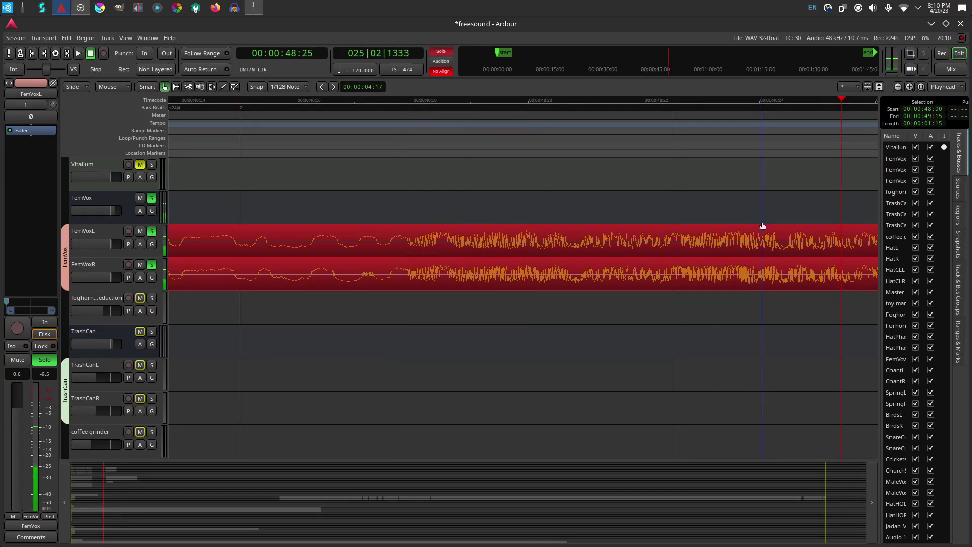
Split the grouped FemVoxL and FemVoxR pieces at 00:00:48:29 with the Cut tool
key("minus")
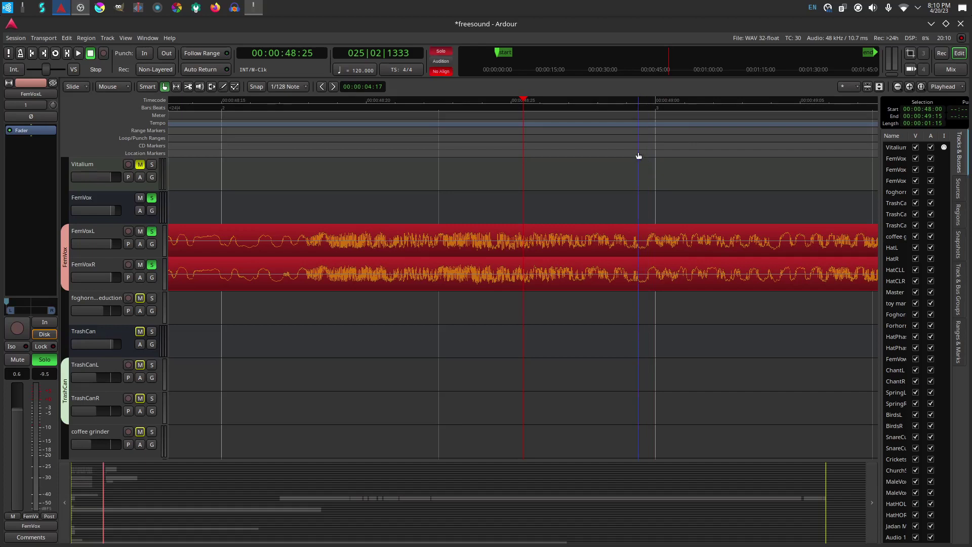
left_click(640, 108)
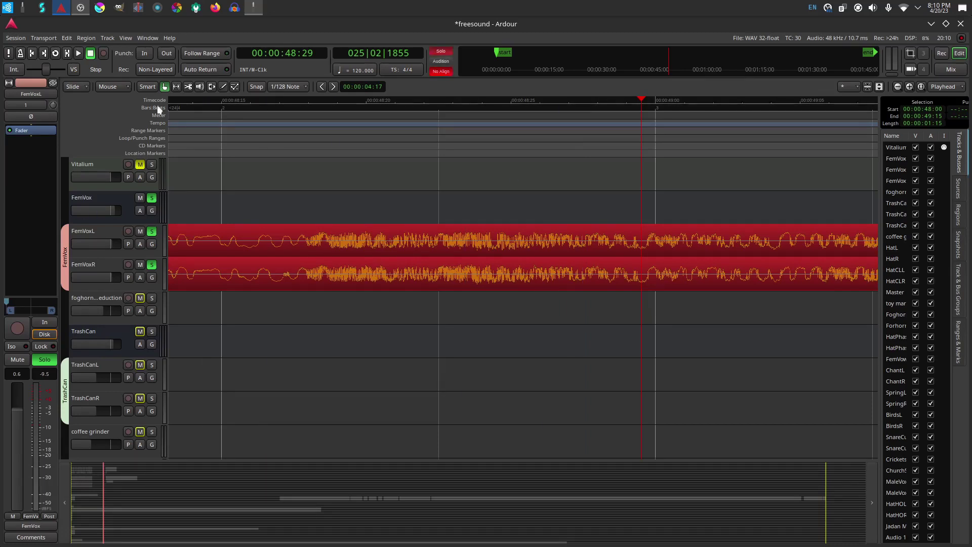
left_click(188, 87)
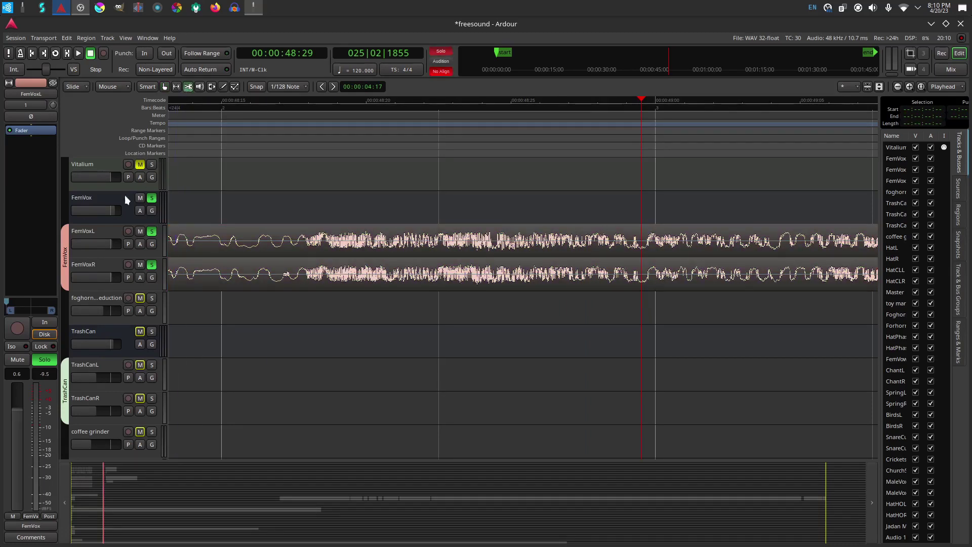
left_click(101, 229)
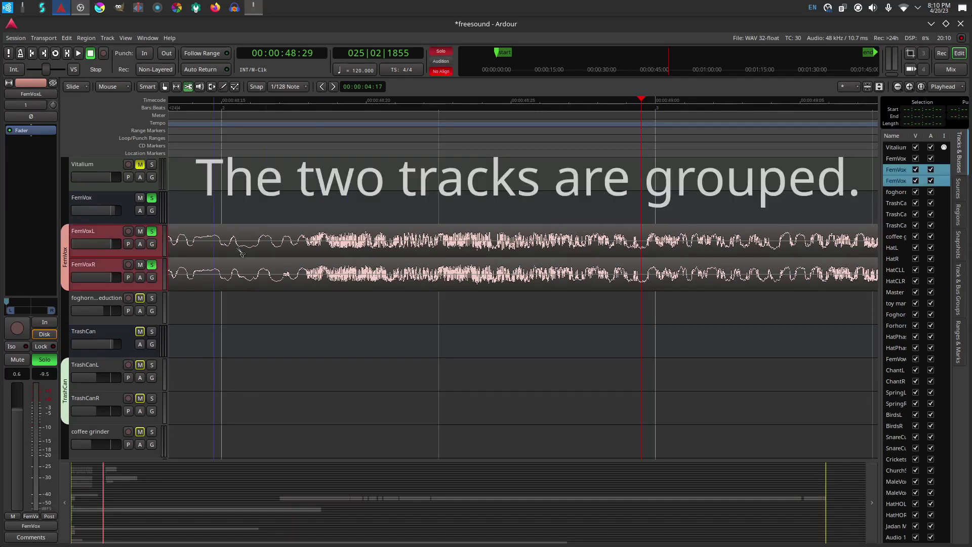
left_click(643, 245)
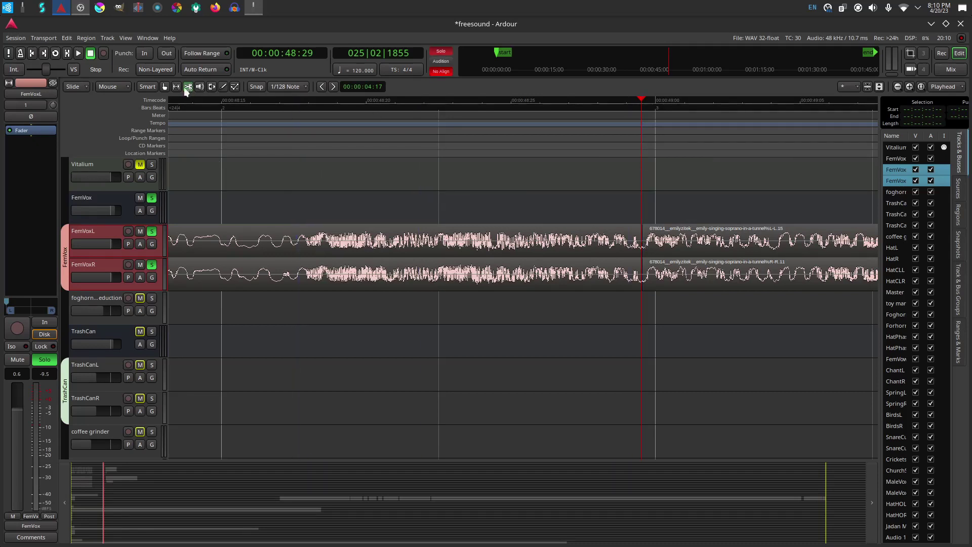
Delete the parts before the 00:00:48:29 cut on both FemVox tracks and audition the remaining pieces
left_click(376, 241)
key("Delete")
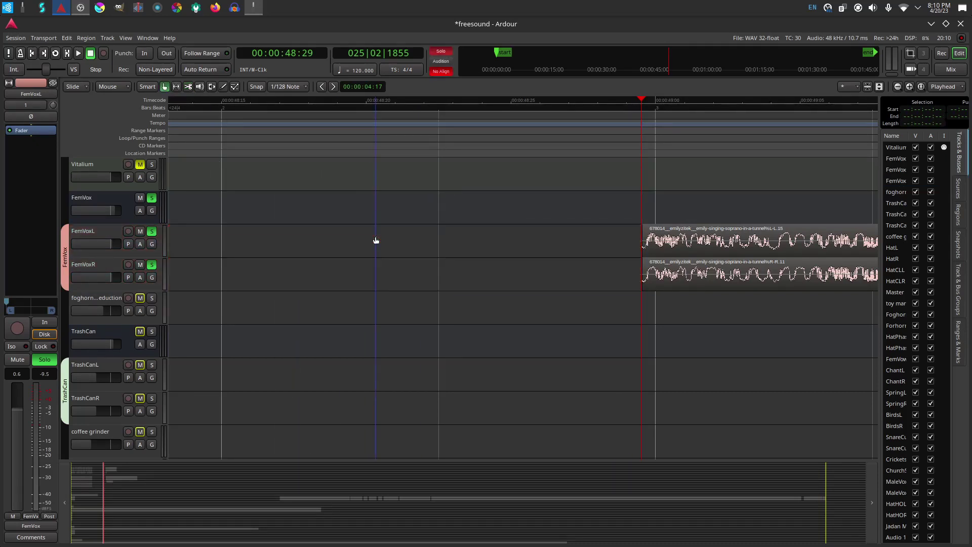
key("minus")
key("minus")
key("space")
key("space")
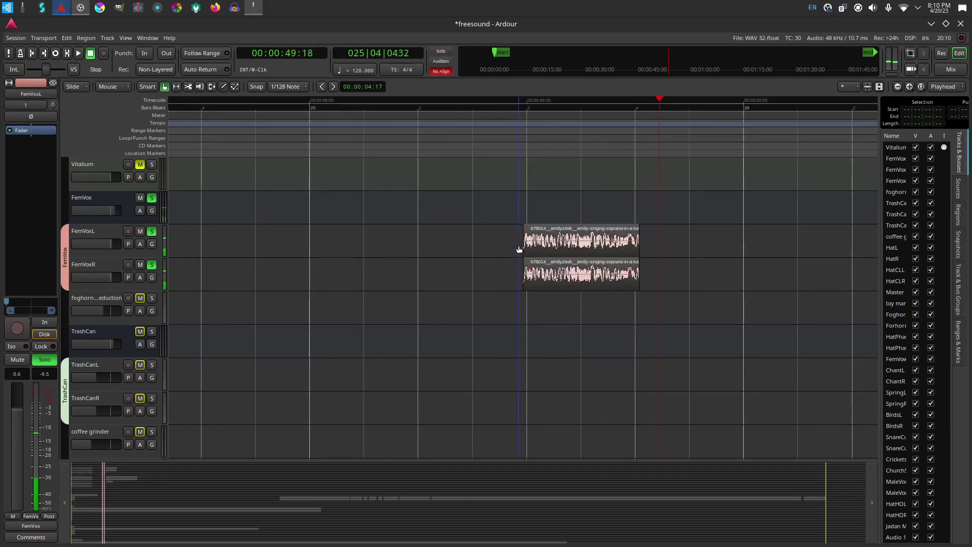
Audition the remaining vocal pieces from just after 00:00:49:00 and from about 00:00:49:05 to choose a new start
left_click(552, 104)
key("space")
key("space")
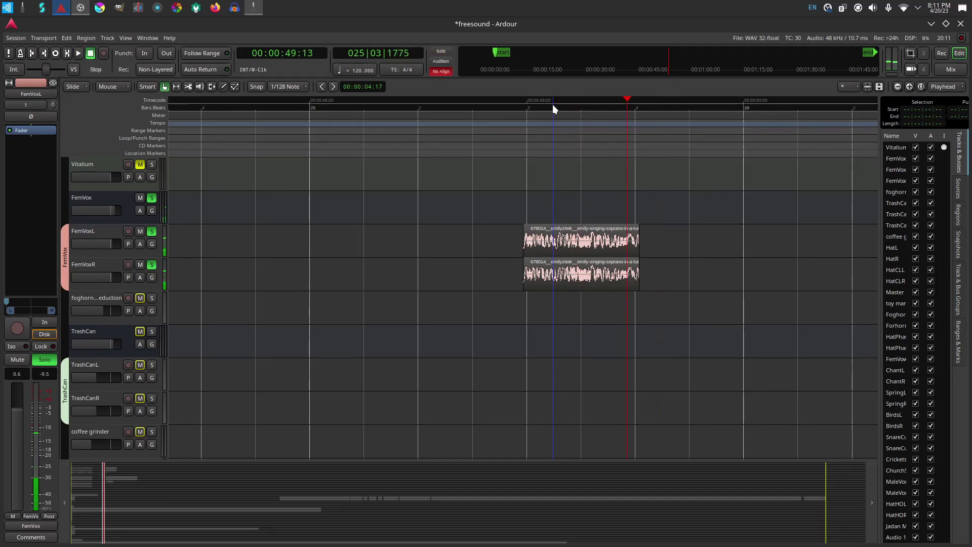
key("equal")
key("equal")
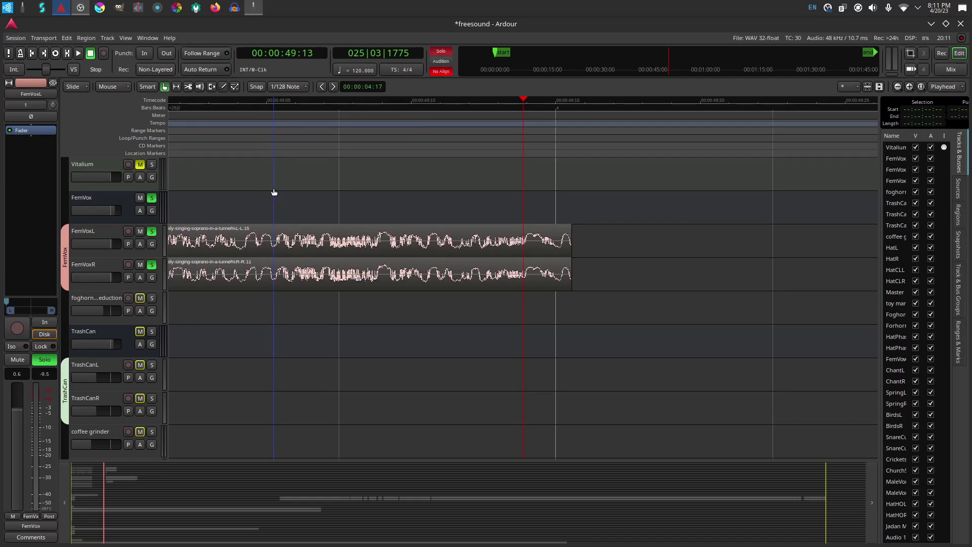
left_click(273, 105)
key("space")
left_click_drag(262, 105, 192, 108)
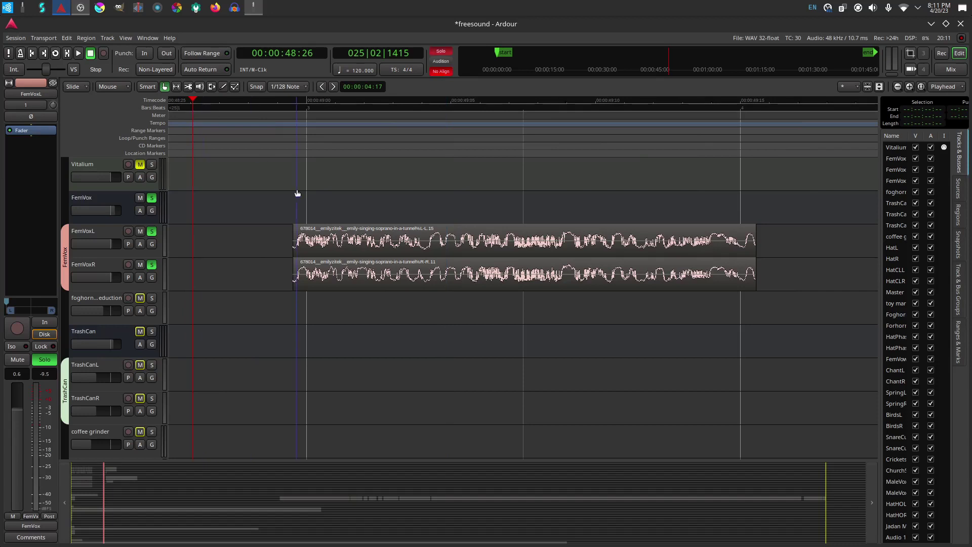
Trim the start of the FemVoxL and FemVoxR pieces to 00:00:49:05 and audition the result
mouse_move(299, 240)
left_click_drag(299, 240, 467, 252)
left_click(439, 105)
key("space")
key("space")
Turn on Snap, move the trimmed FemVox pieces to 00:00:49:00, and audition them
key("minus")
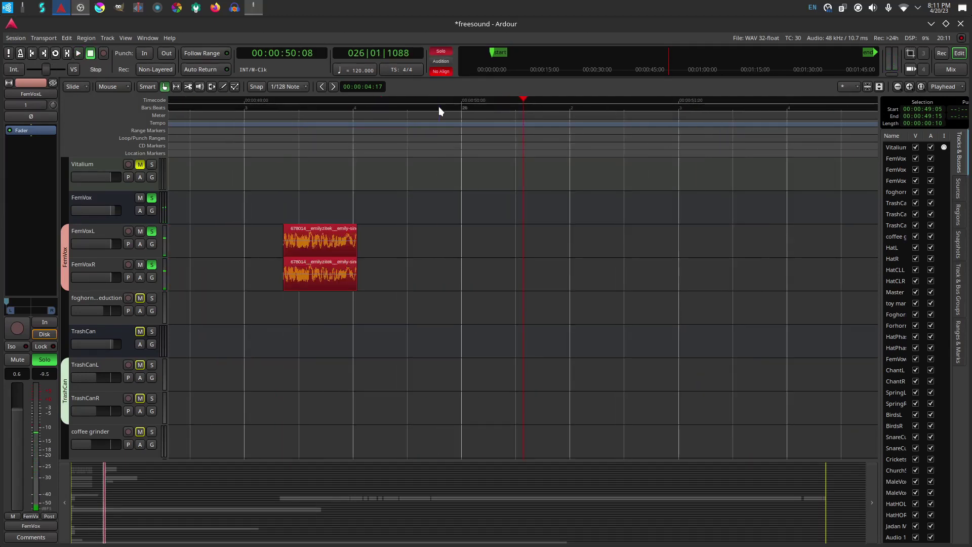
mouse_move(320, 241)
left_mouse_down()
mouse_move(277, 238)
mouse_move(319, 242)
left_mouse_up()
left_click(259, 85)
left_click_drag(302, 230, 235, 109)
left_click(232, 105)
key("space")
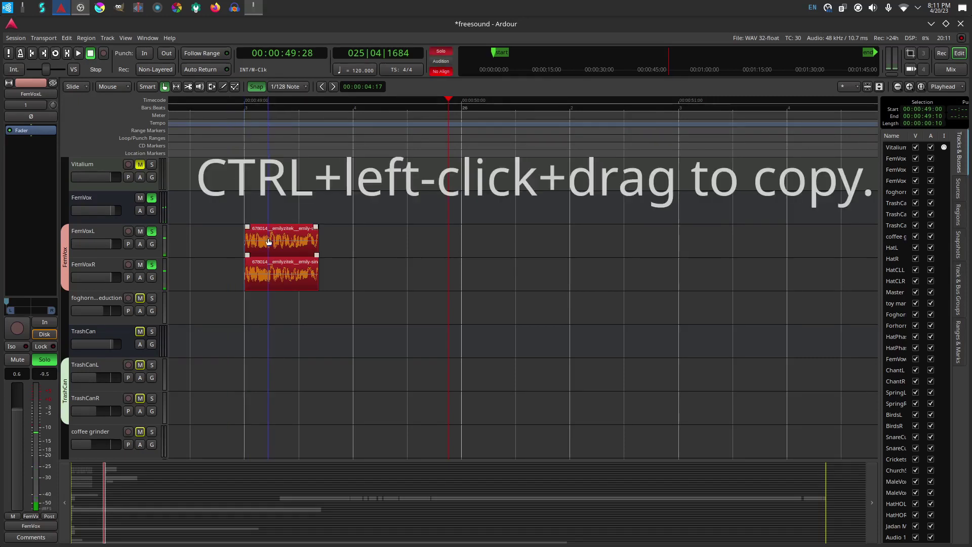
Copy the trimmed FemVox pieces to 00:00:49:15 and audition both pairs from 00:00:48:27
left_click_drag(269, 237, 377, 238)
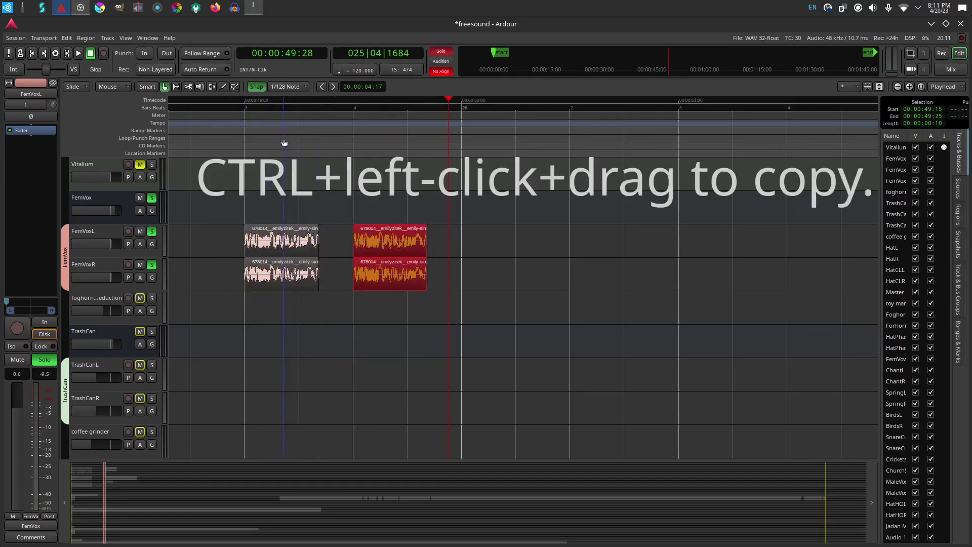
left_click(229, 107)
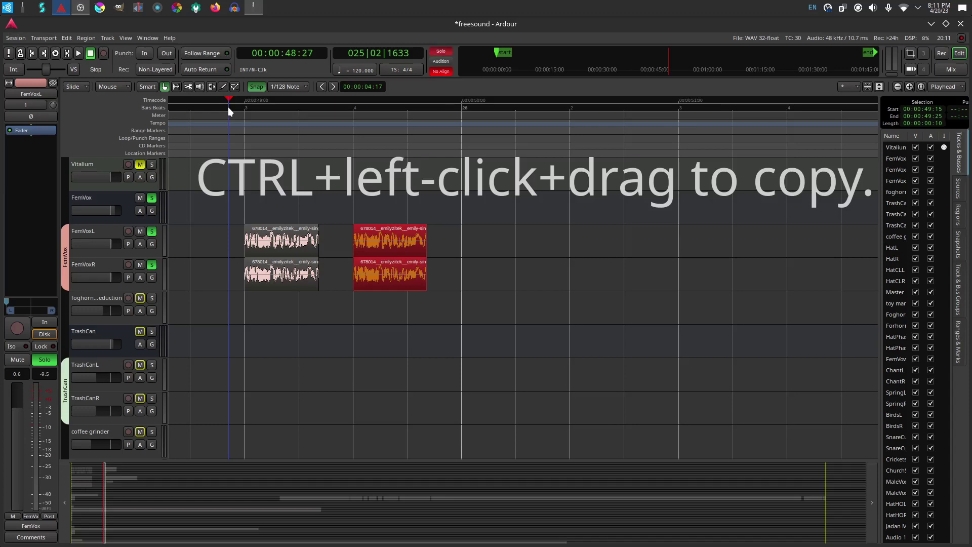
key("space")
key("space")
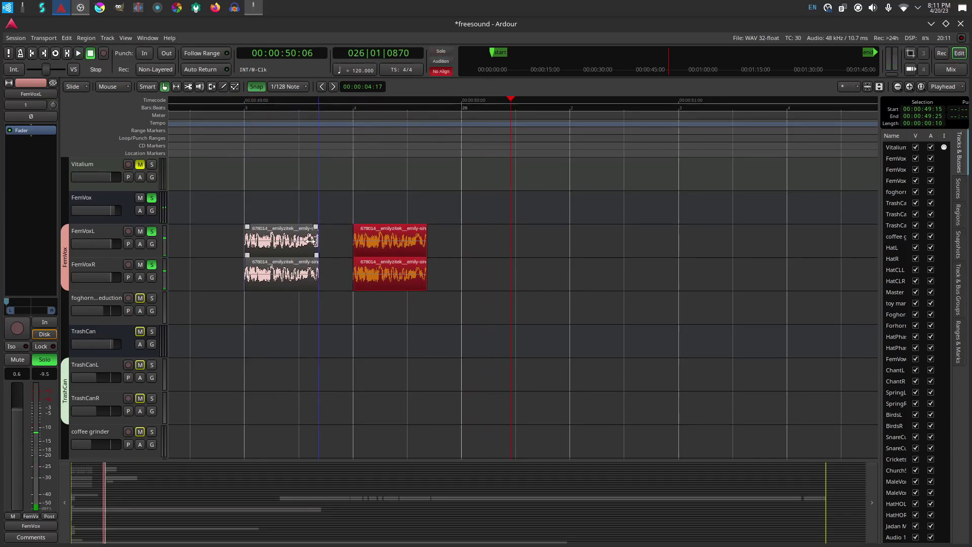
Trim the end of the copied FemVoxL and FemVoxR pieces starting at 00:00:49:15 to 00:00:49:24
left_click_drag(318, 242, 323, 244)
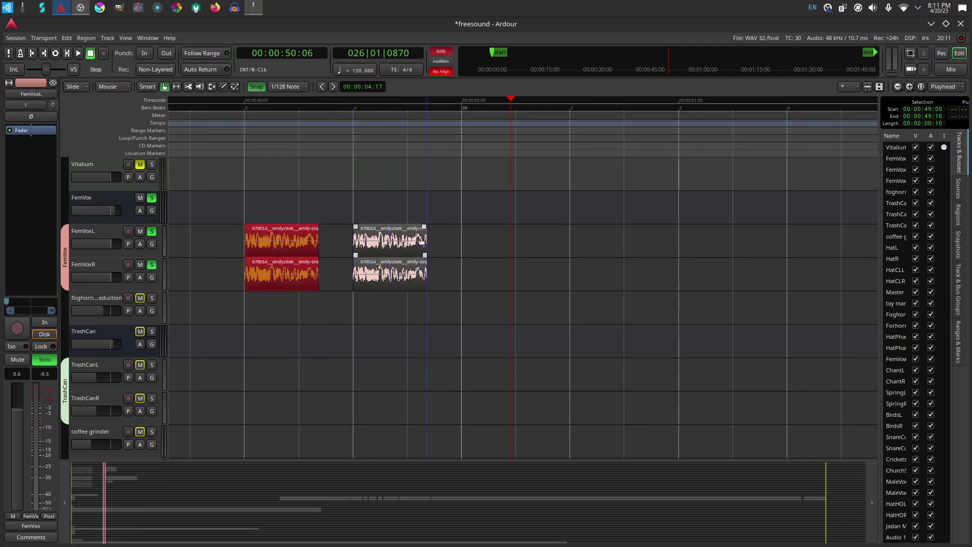
left_click_drag(425, 240, 451, 243)
key("equal")
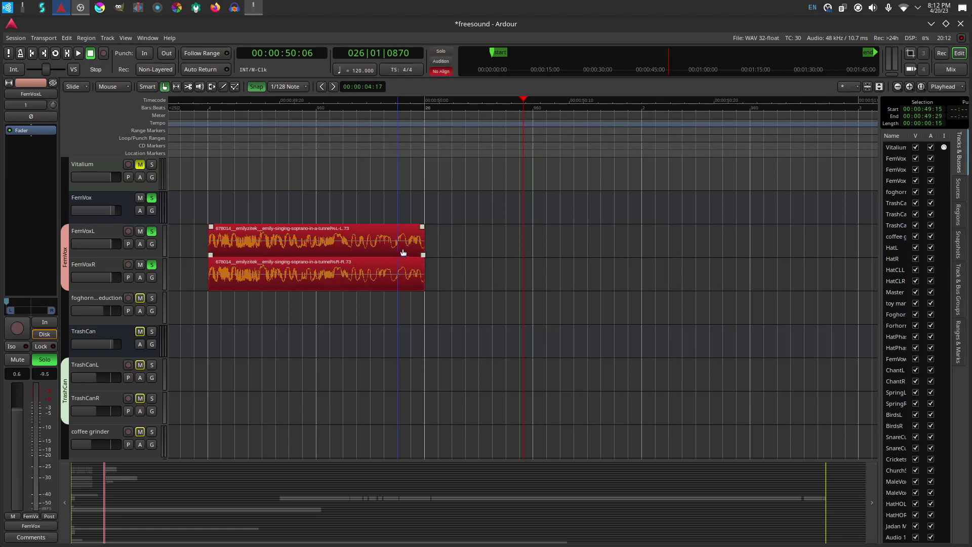
left_click_drag(418, 238, 334, 249)
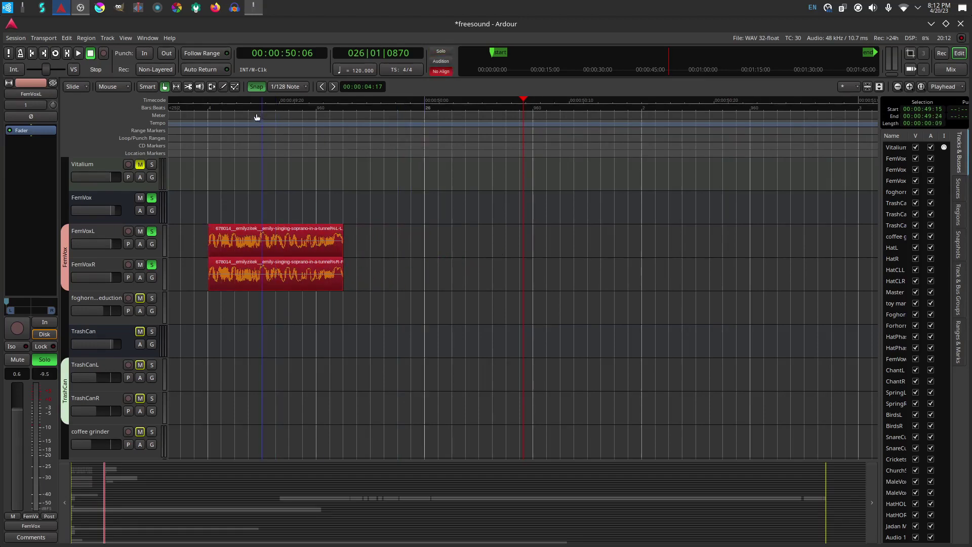
Audition the first FemVox pair cut to end at 00:00:49:05, and set its end to 00:00:49:09
left_click_drag(254, 106, 346, 151)
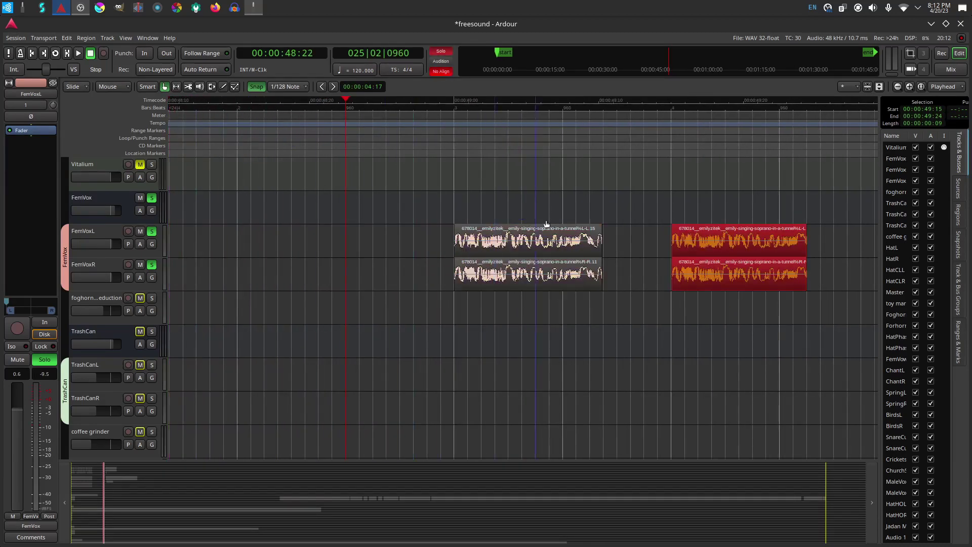
left_click_drag(594, 239, 542, 242)
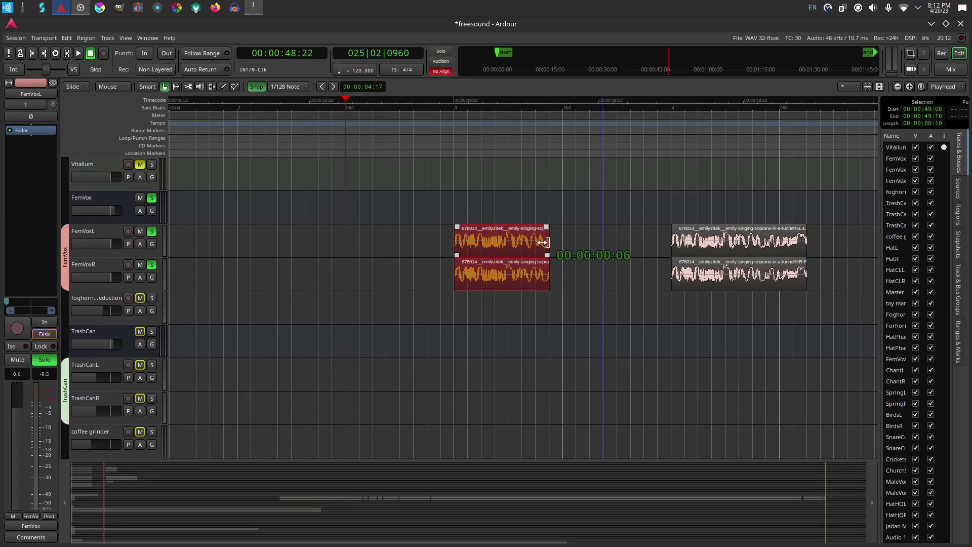
left_click_drag(541, 242, 532, 244)
key("space")
key("space")
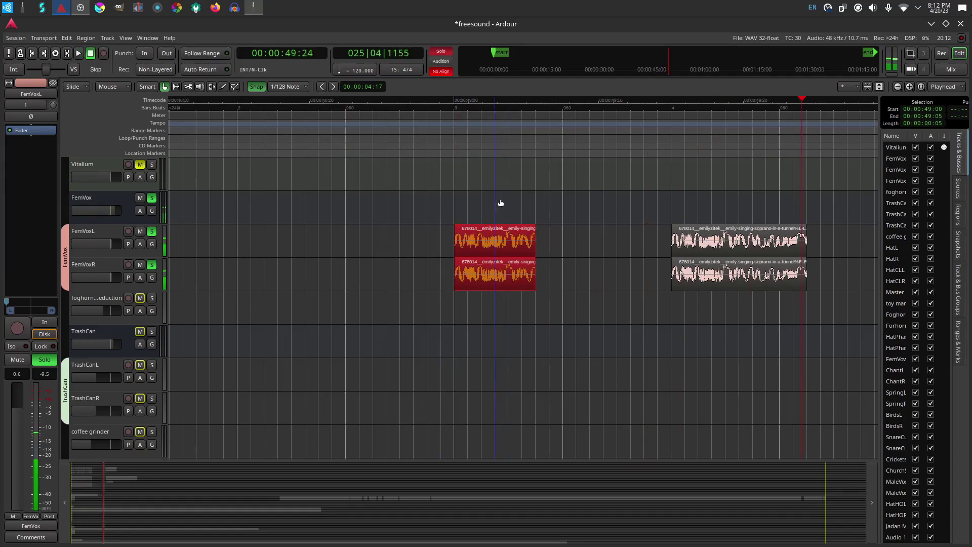
left_click_drag(529, 238, 587, 250)
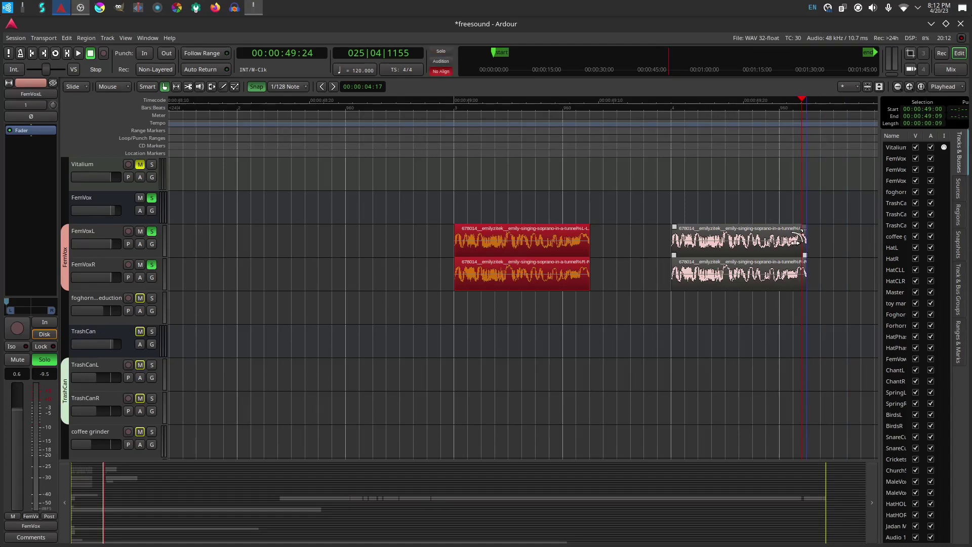
Add long fade-outs across most of both FemVox pairs and audition them
left_click_drag(801, 229, 695, 257)
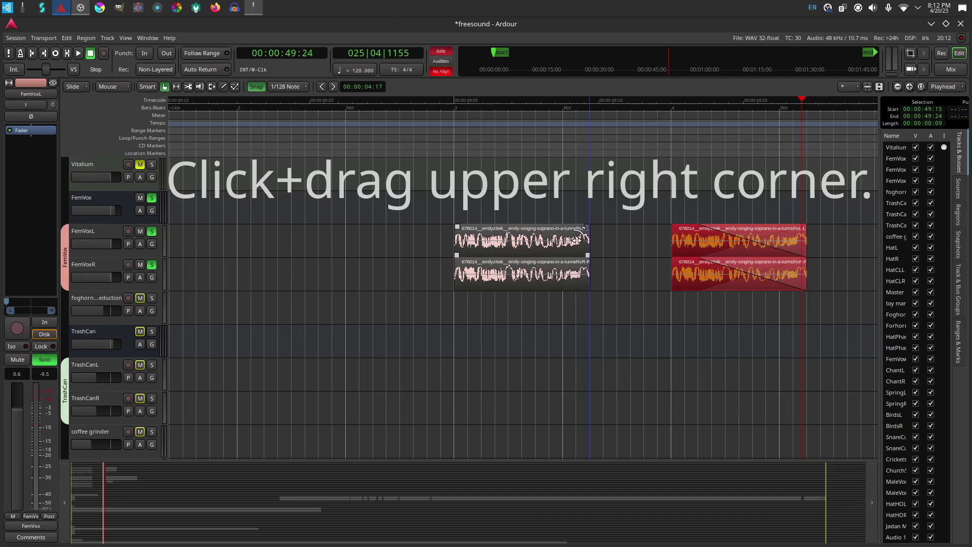
left_click_drag(584, 229, 481, 241)
key("space")
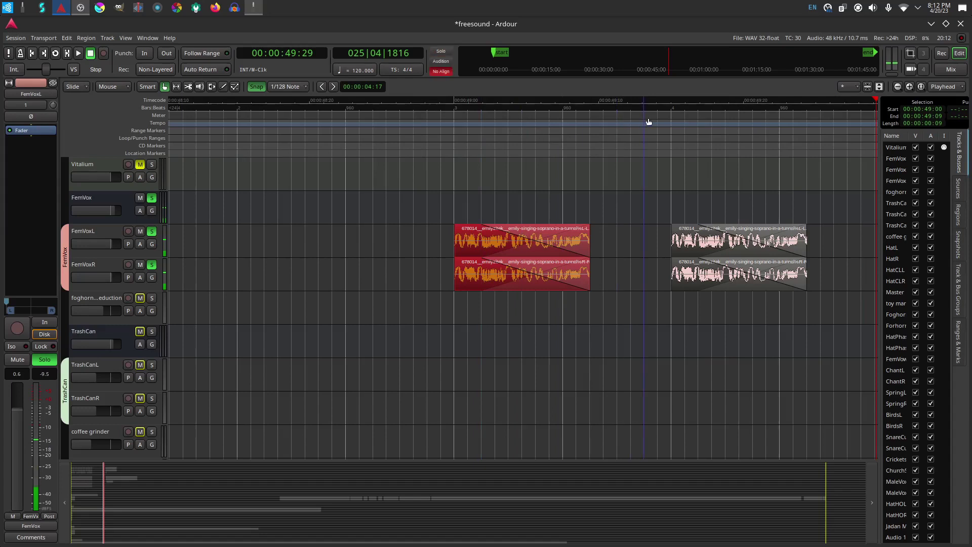
Copy the faded FemVox pieces so that further pairs start at 00:00:50:00 and 00:00:50:15
key("minus")
key("minus")
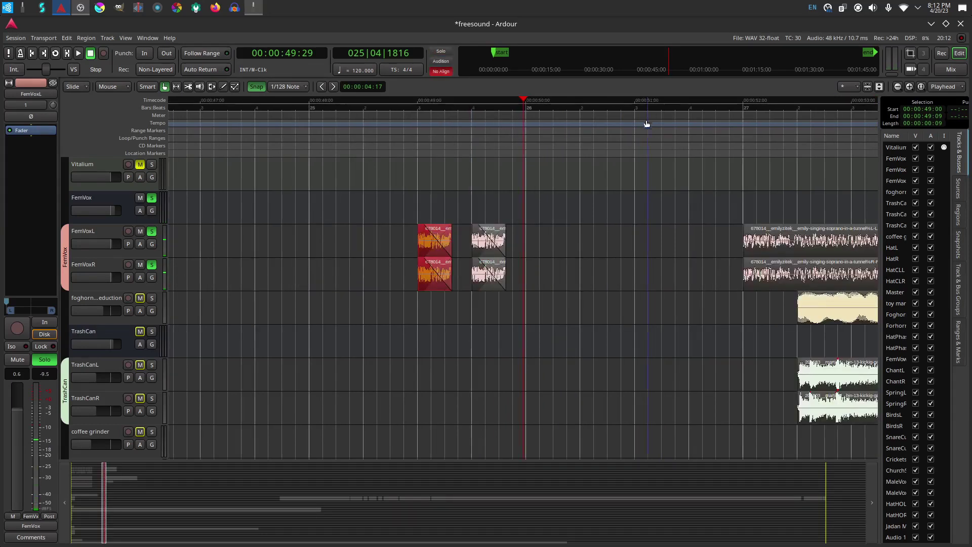
left_click(482, 249)
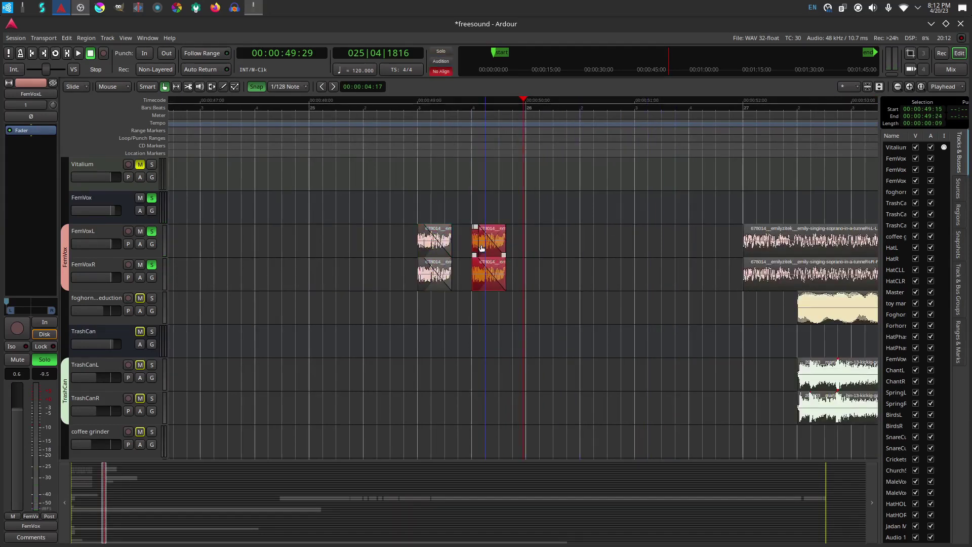
left_click_drag(482, 248, 588, 240)
Pitch-shift the FemVoxL and FemVoxR pieces at 00:00:49:15 up by 1 octave
left_click(481, 244)
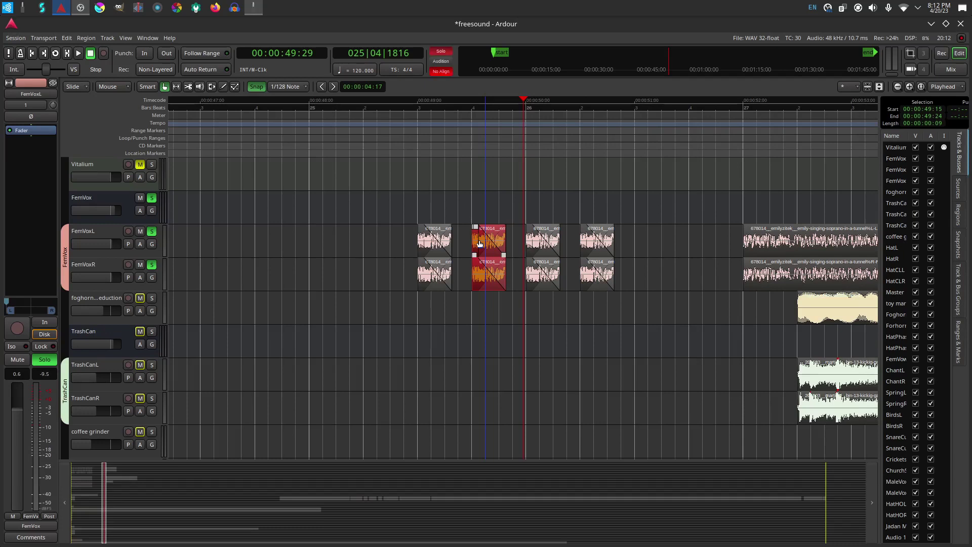
right_click(480, 244)
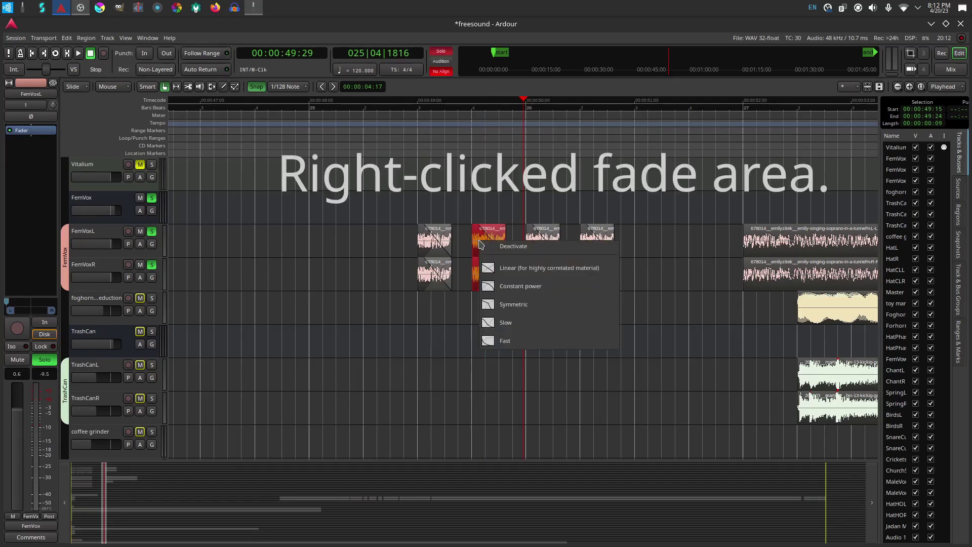
left_click(476, 245)
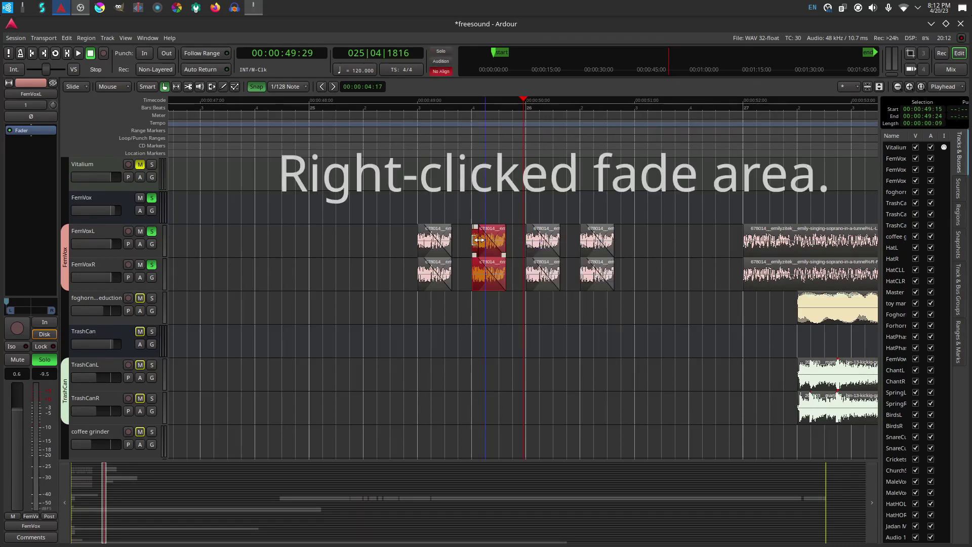
left_click(476, 108)
key("equal")
key("equal")
key("equal")
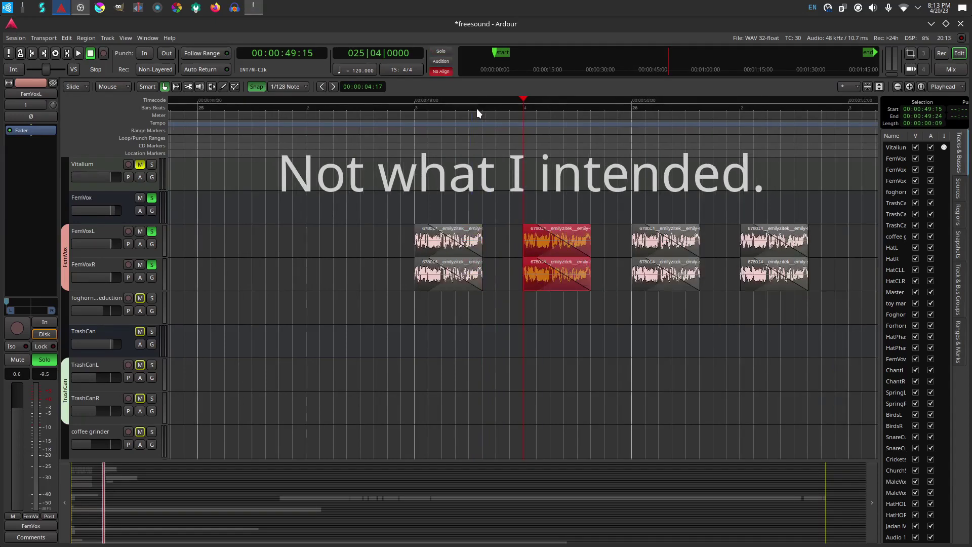
right_click(545, 244)
mouse_move(555, 255)
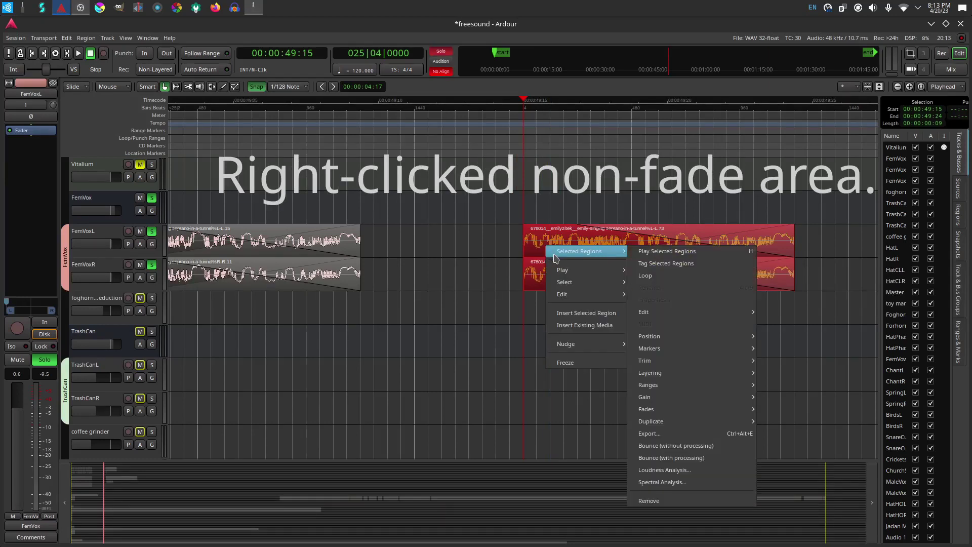
mouse_move(665, 313)
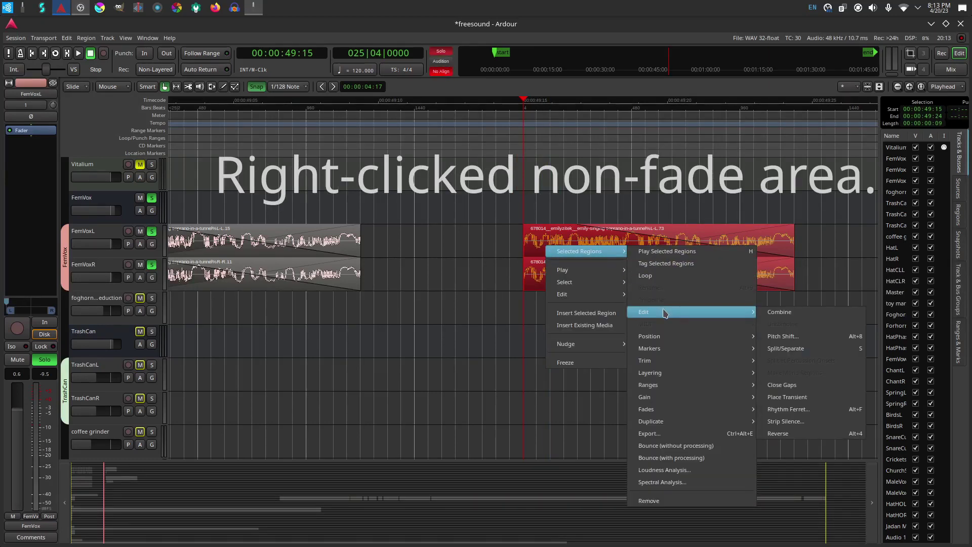
left_click(786, 336)
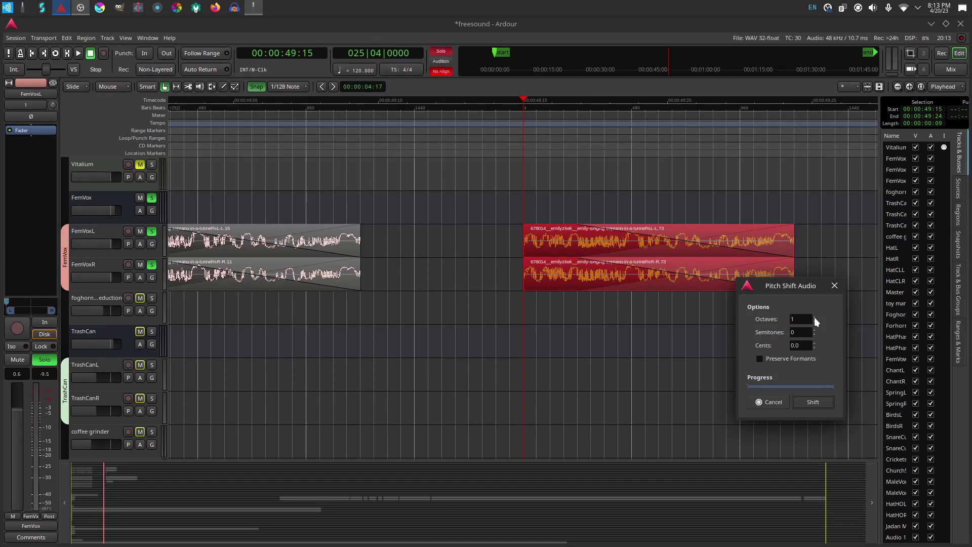
left_click(812, 402)
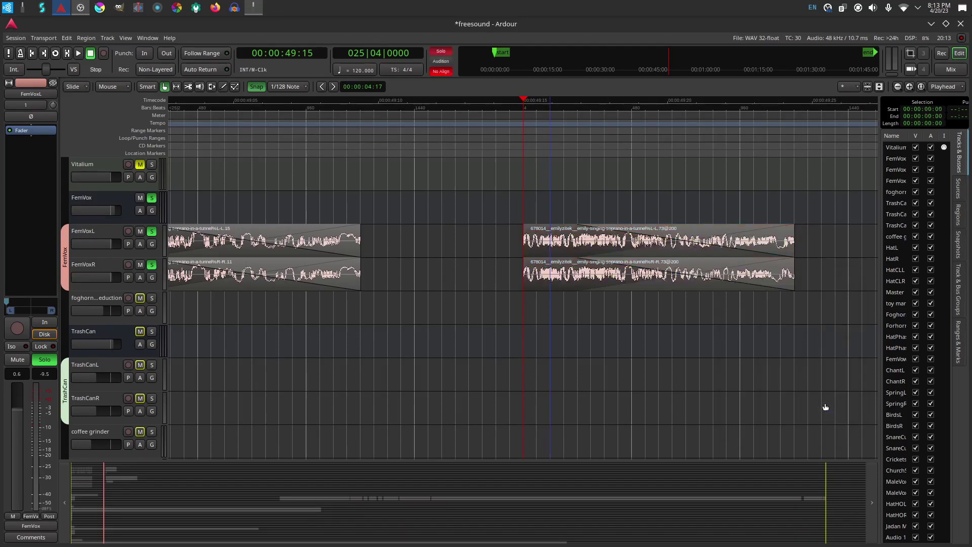
Audition the FemVox pairs from before 00:00:49:00 and undo the one-octave pitch shift
left_click(378, 108)
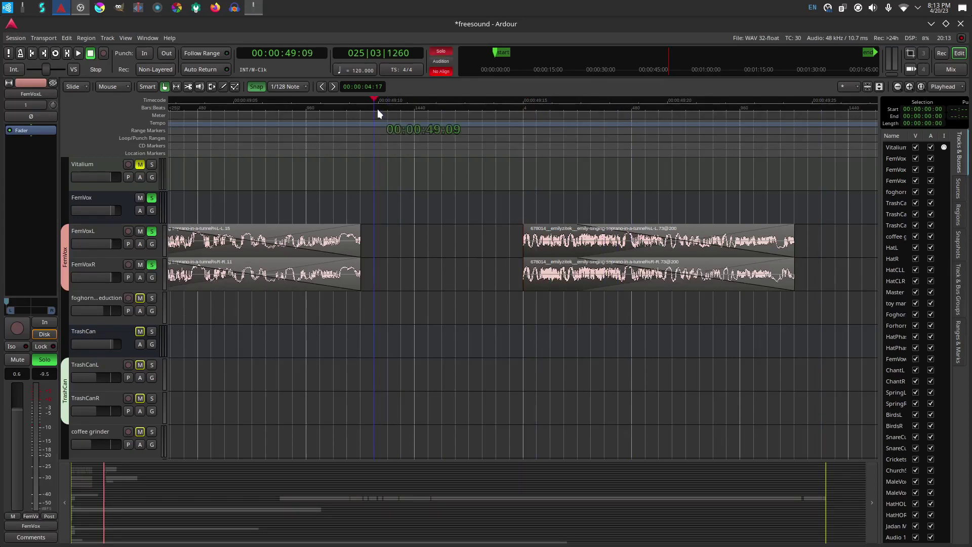
key("minus")
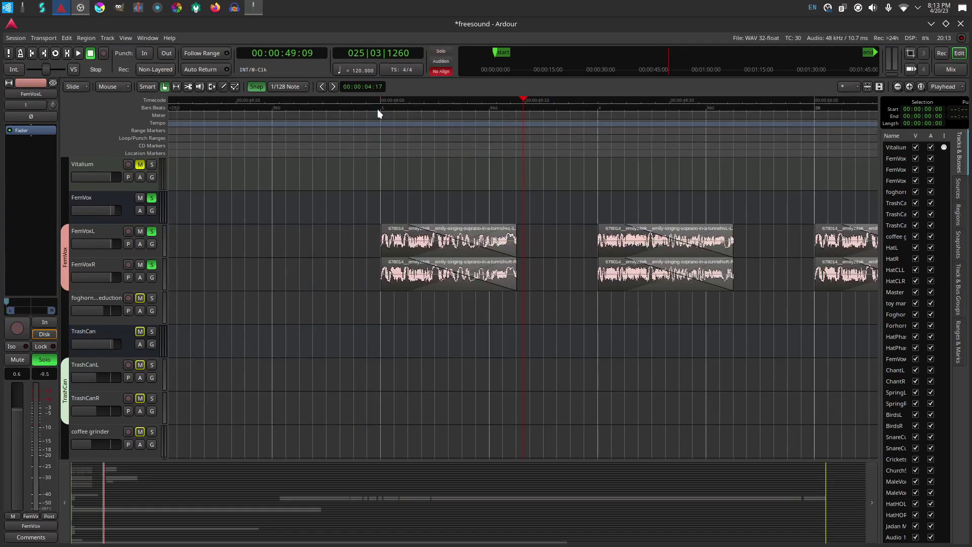
key("space")
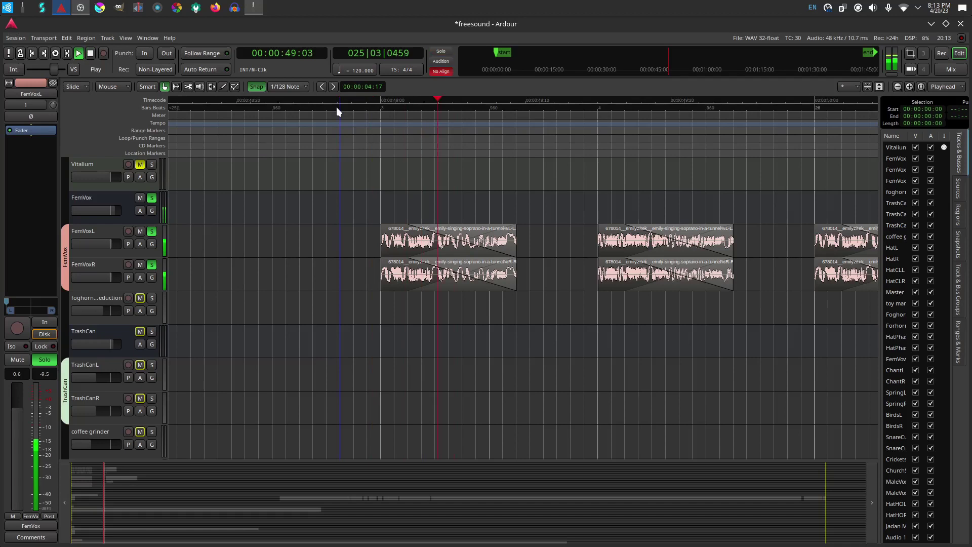
right_click(606, 245)
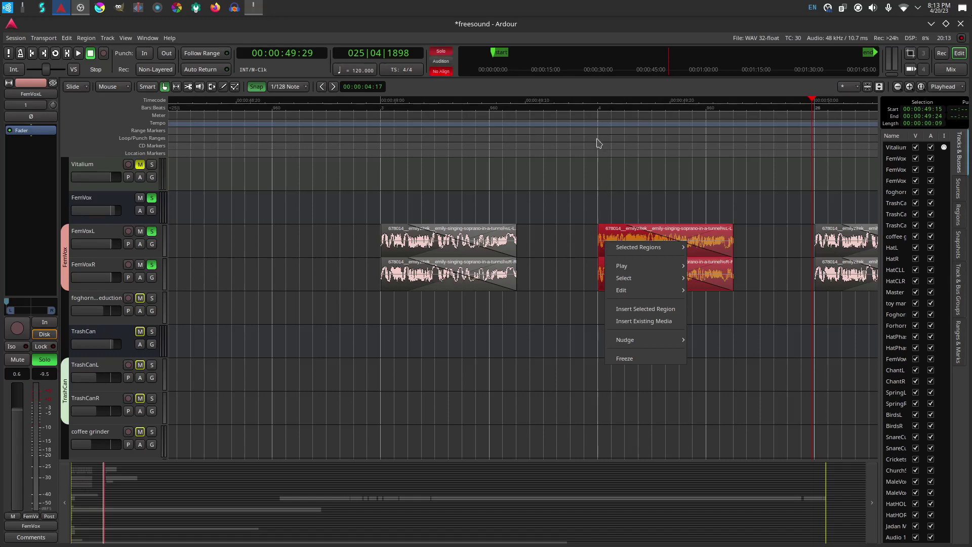
left_click(66, 38)
left_click(67, 38)
left_click(69, 48)
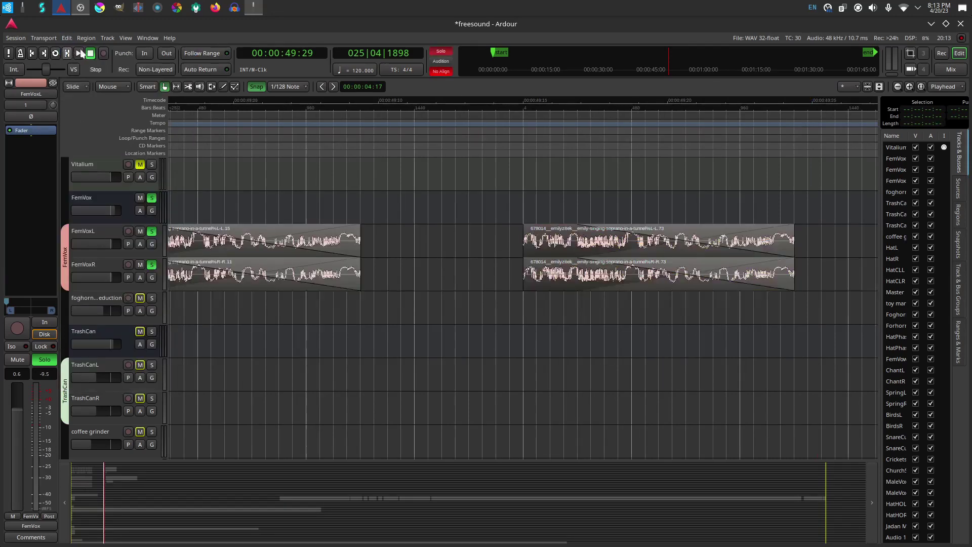
Pitch-shift the FemVox pieces at 00:00:49:15 by 1 octave with Preserve Formants enabled
left_click(372, 106)
key("minus")
key("minus")
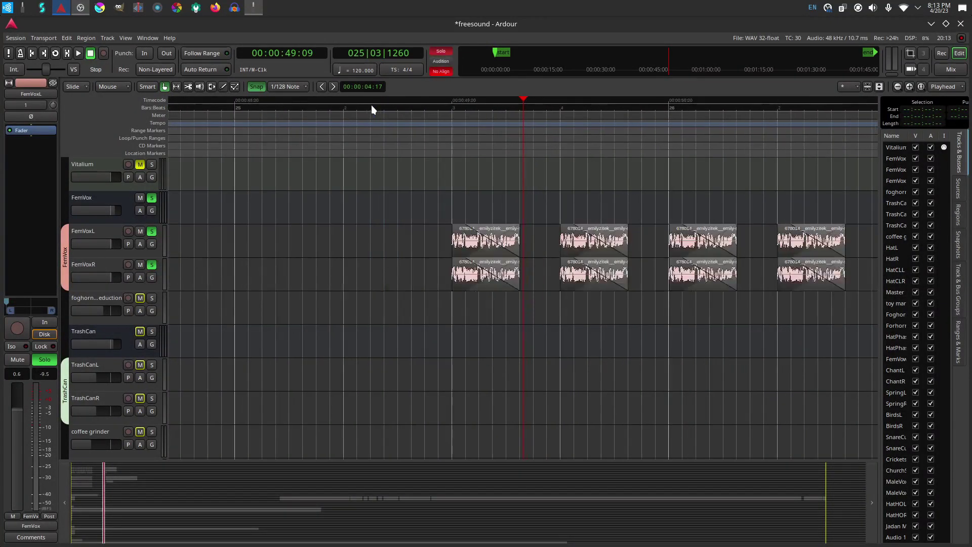
left_click(568, 245)
right_click(567, 244)
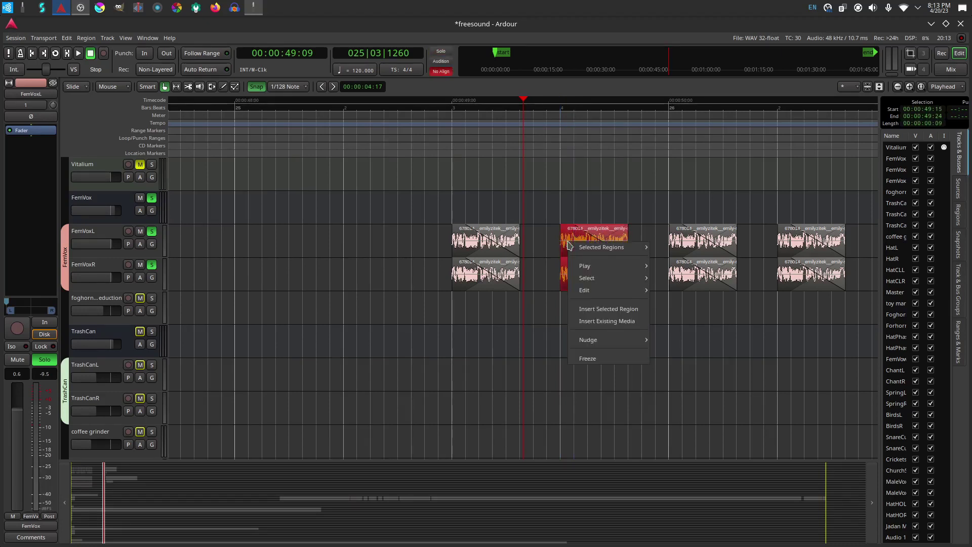
mouse_move(574, 247)
mouse_move(690, 308)
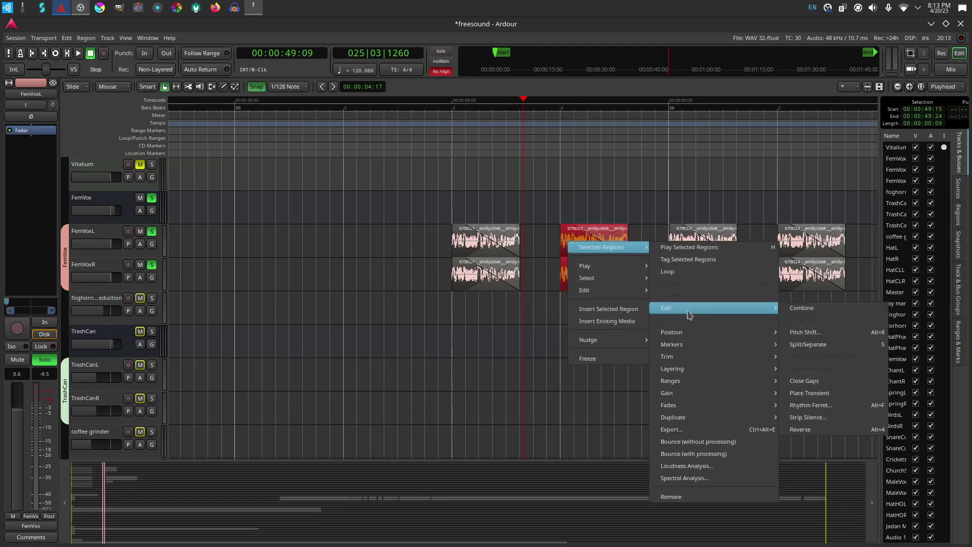
left_click(793, 331)
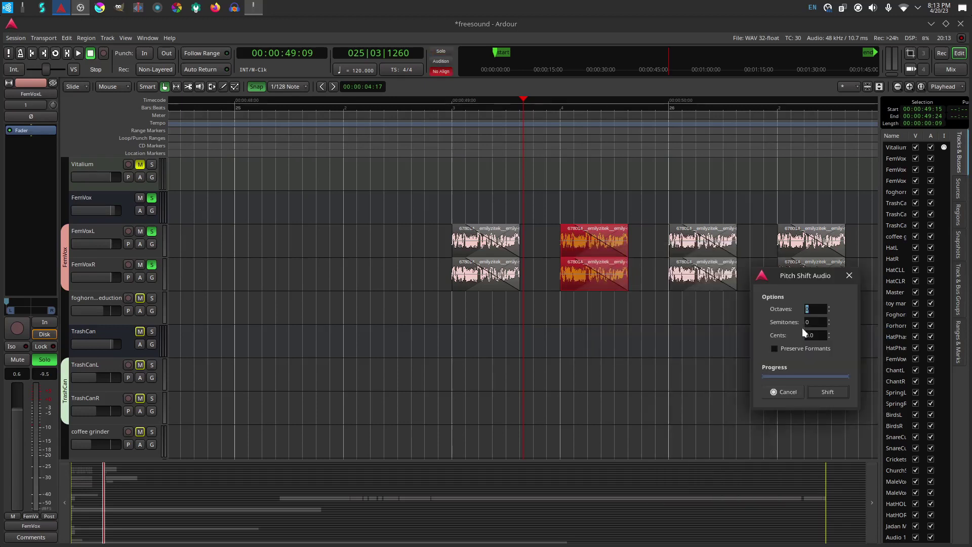
left_click(828, 307)
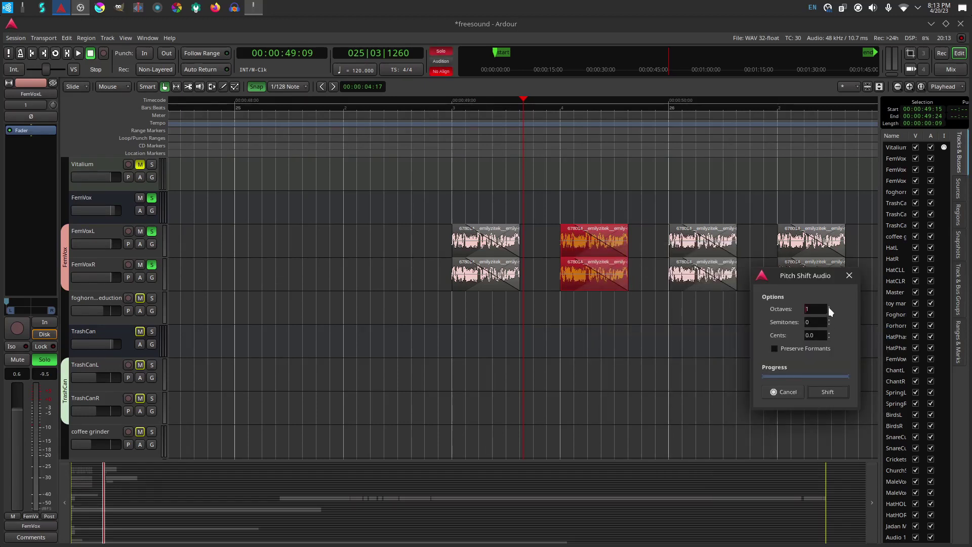
left_click(774, 348)
left_click(825, 392)
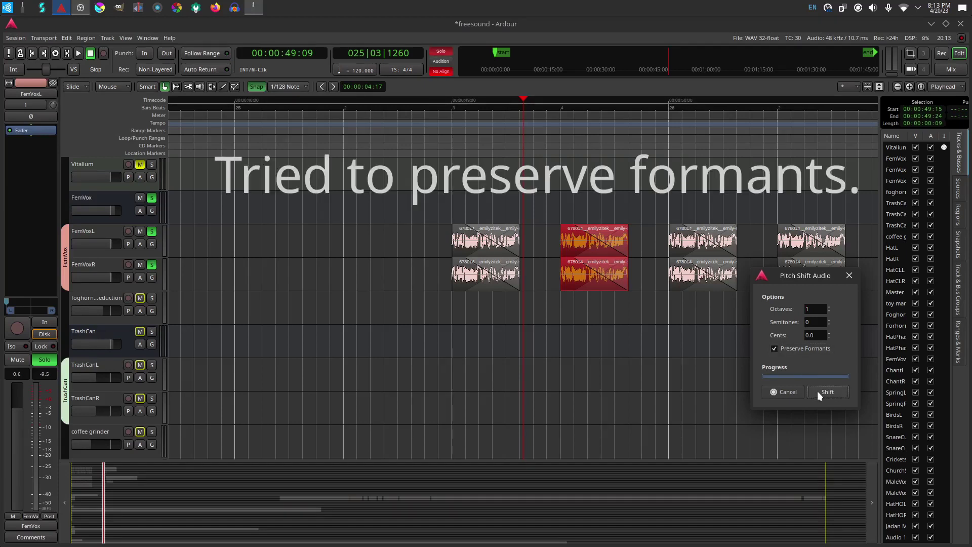
Audition the formant-preserving pitch shift from 00:00:48:26 and undo it
left_click(433, 107)
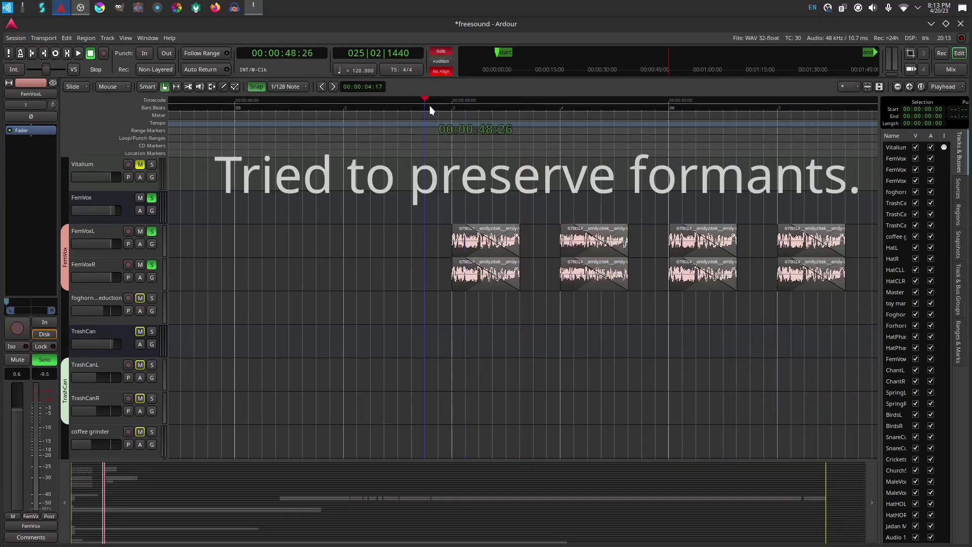
key("space")
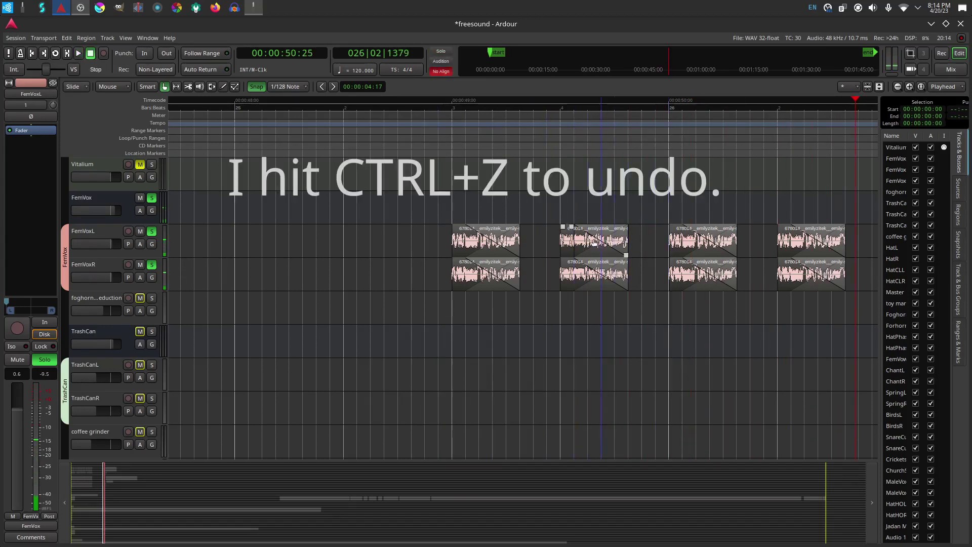
left_click(572, 242)
key("ctrl+z")
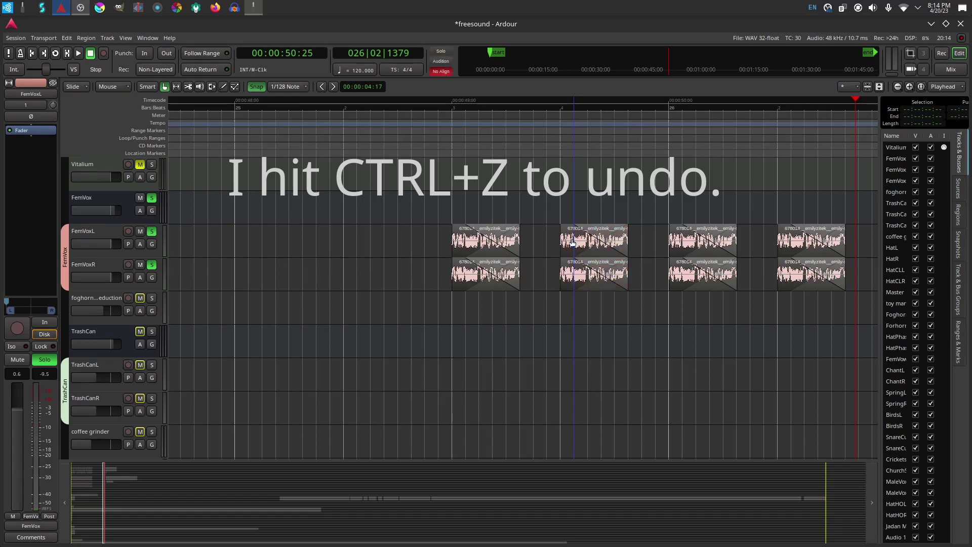
Pitch-shift the FemVoxL and FemVoxR pieces at 00:00:49:15 without preserving formants
right_click(572, 243)
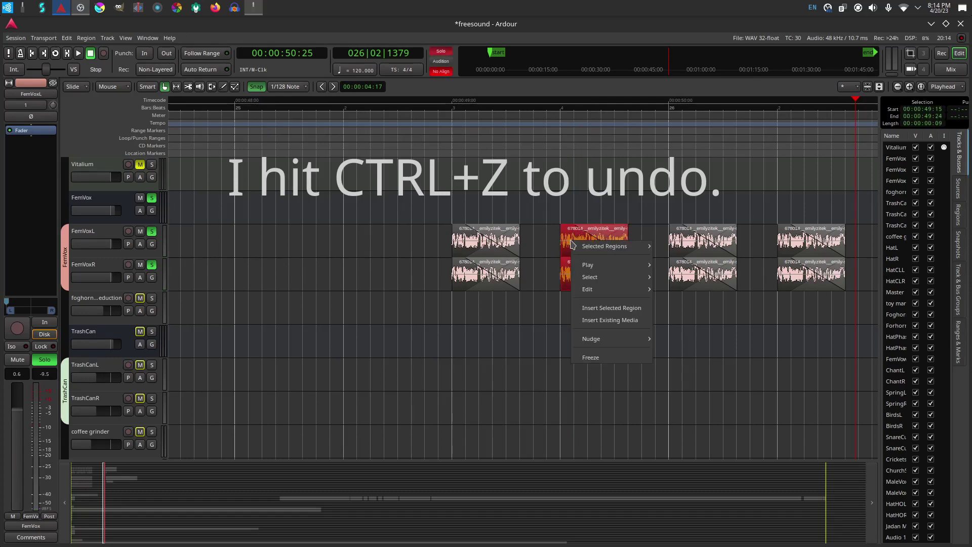
mouse_move(578, 246)
mouse_move(684, 308)
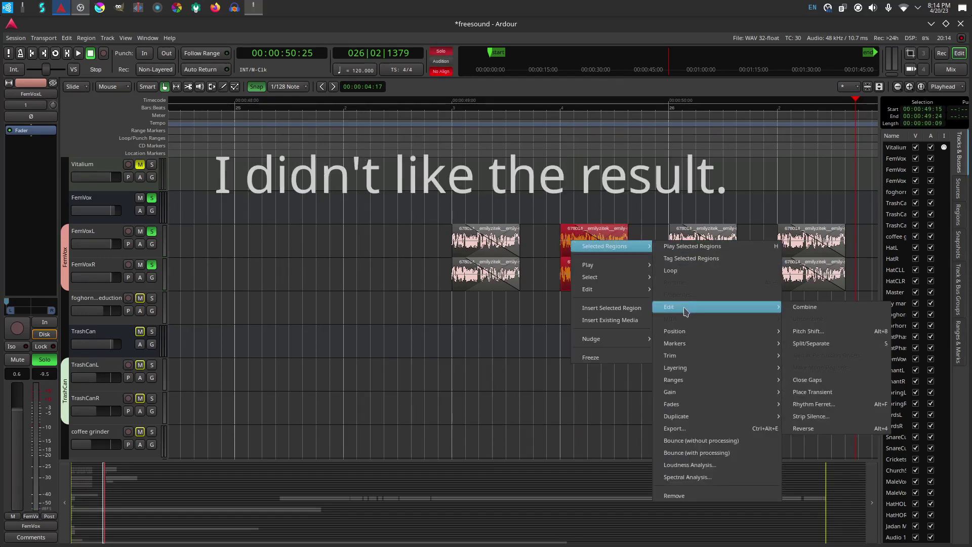
left_click(808, 331)
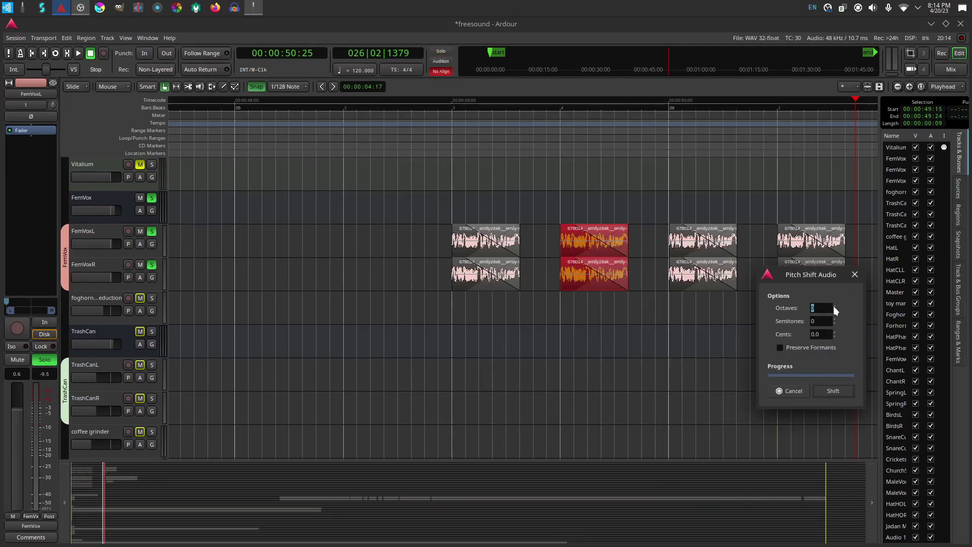
left_click(843, 393)
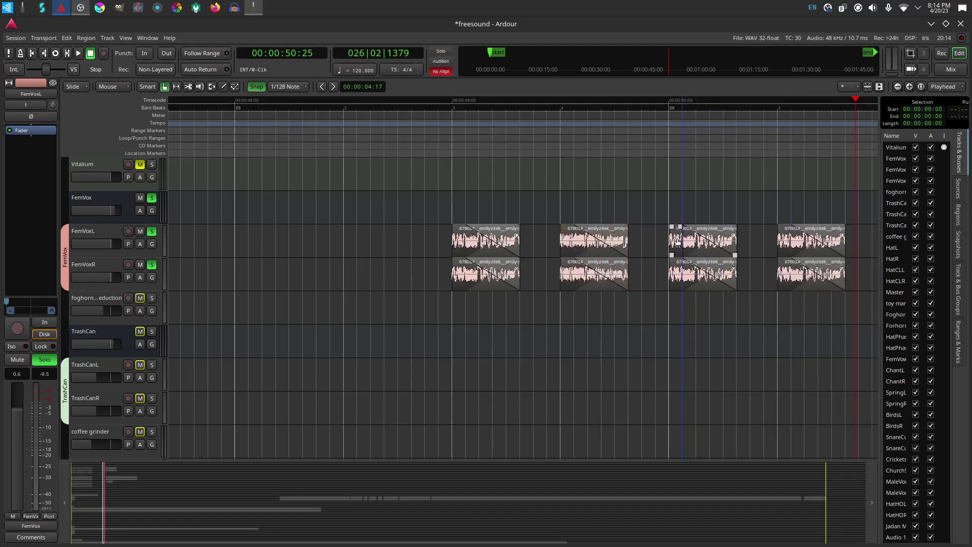
Pitch-shift the FemVoxL and FemVoxR pieces at 00:00:50:00 up by 5 semitones
left_click(680, 239)
right_click(679, 240)
mouse_move(711, 244)
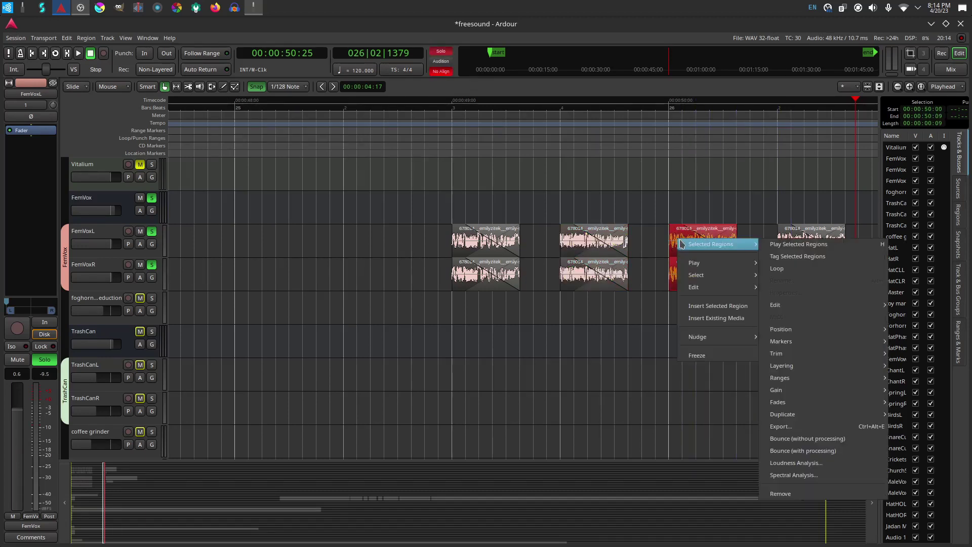
mouse_move(787, 309)
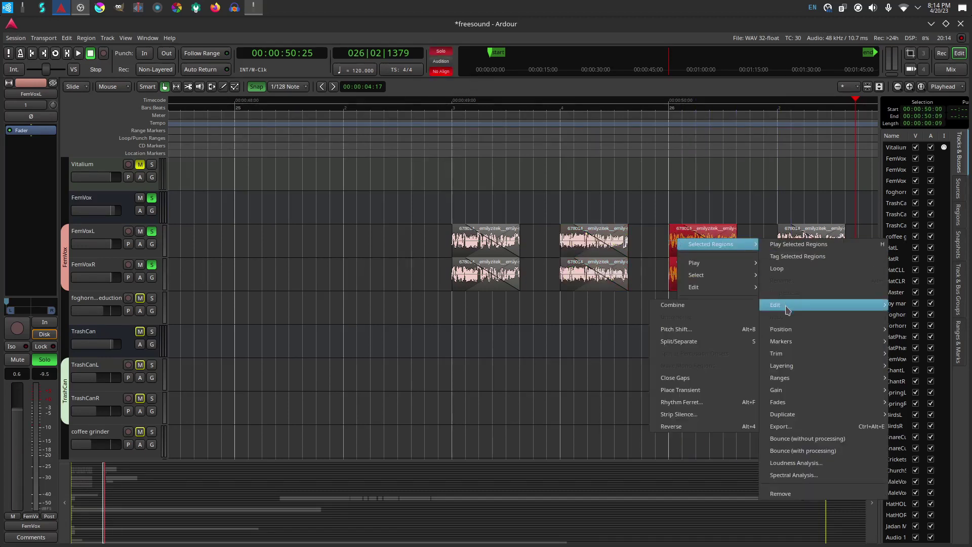
left_click(732, 329)
left_click(756, 320)
left_click(756, 319)
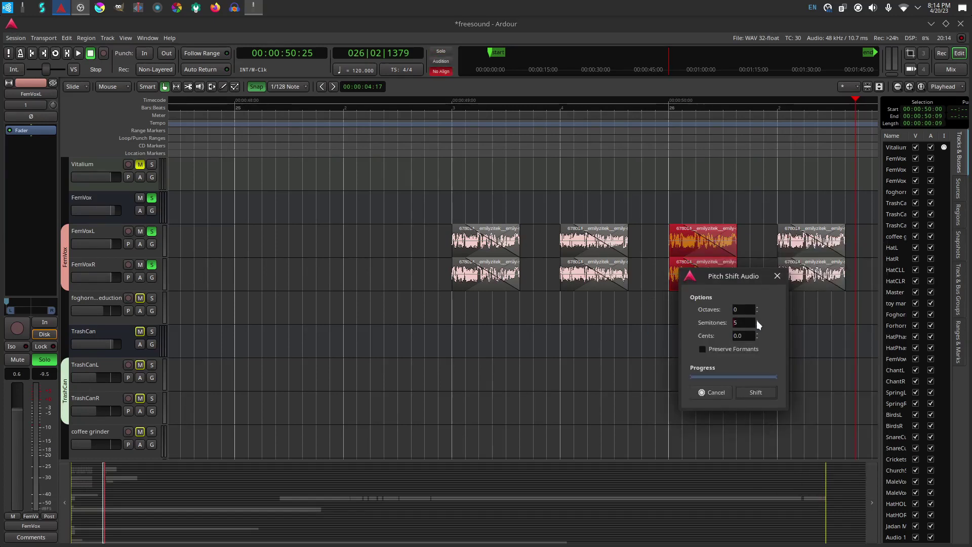
left_click(748, 391)
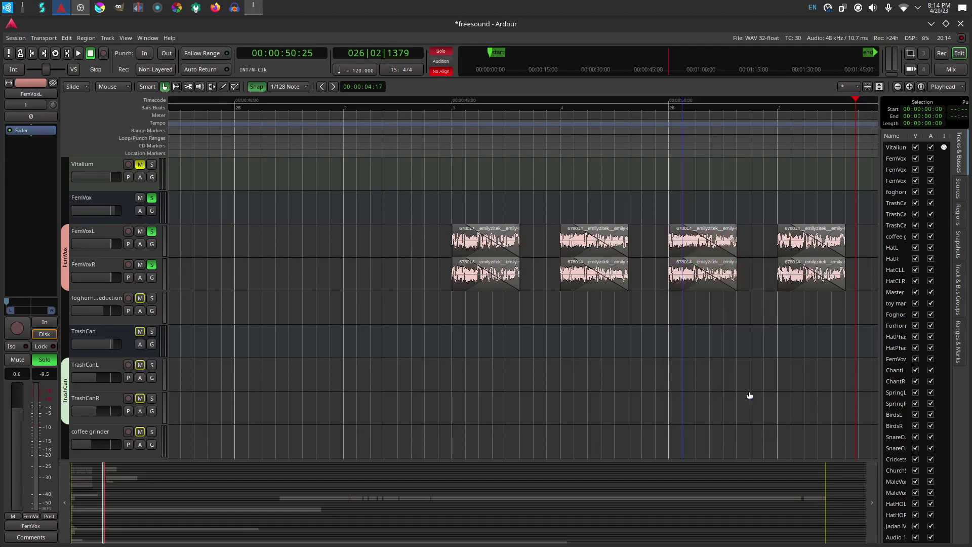
Pitch-shift the FemVoxL and FemVoxR pieces at 00:00:50:15 with Preserve Formants off
left_click(785, 243)
right_click(786, 244)
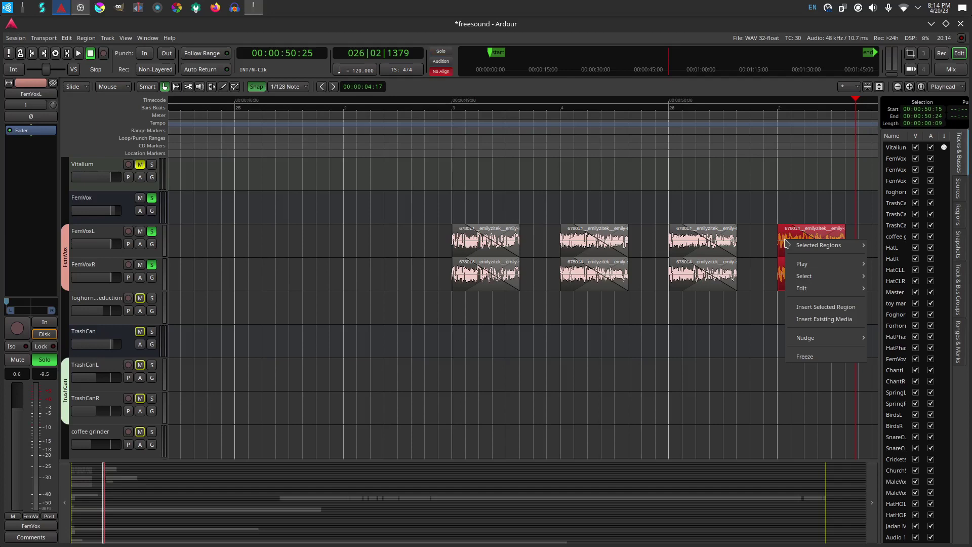
mouse_move(790, 245)
mouse_move(738, 306)
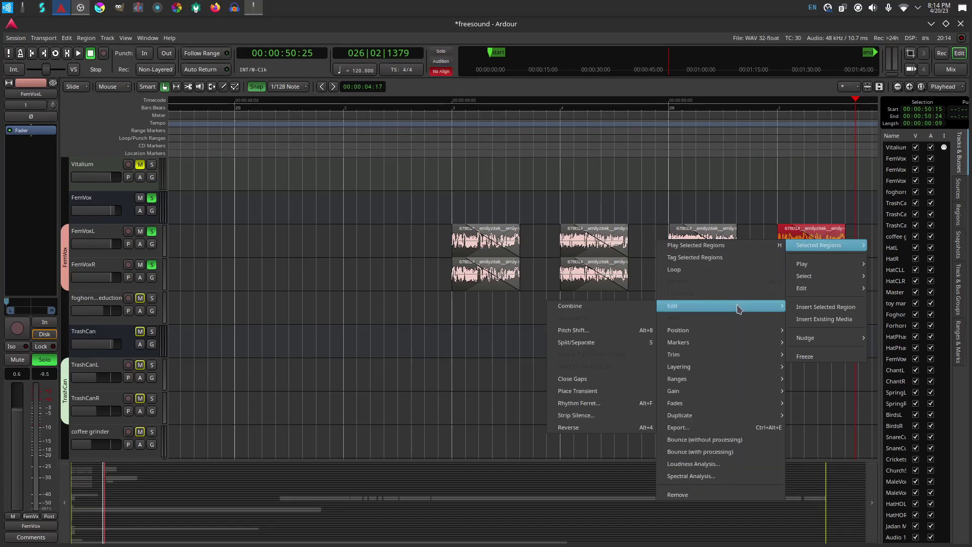
left_click(626, 334)
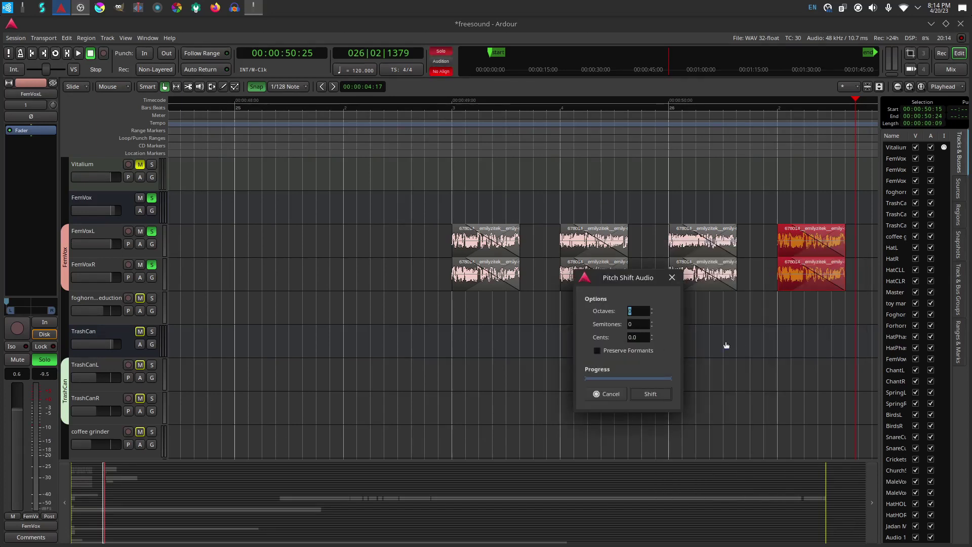
scroll(649, 322, "up", 4)
left_click(651, 393)
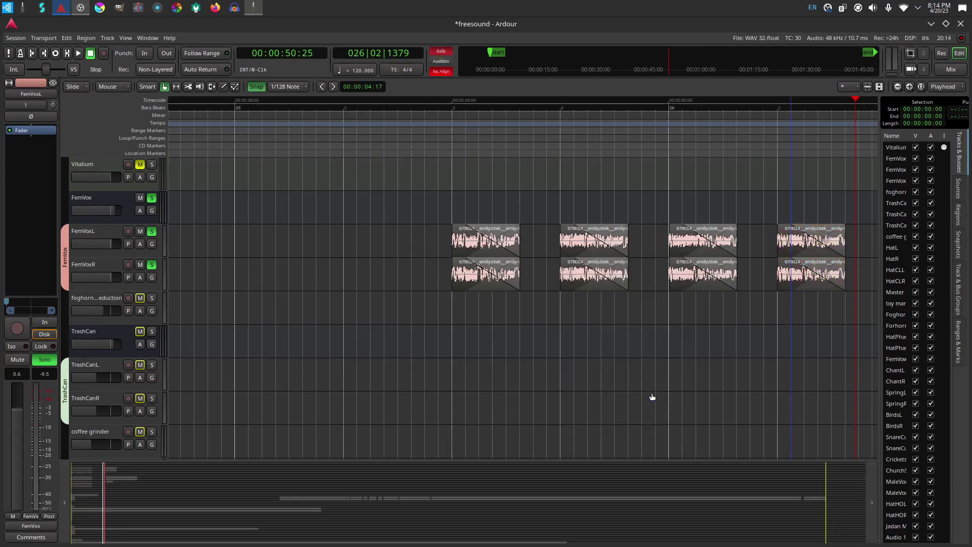
Audition the four pitch-shifted FemVox pairs from just before 00:00:49:00
left_click(435, 106)
key("space")
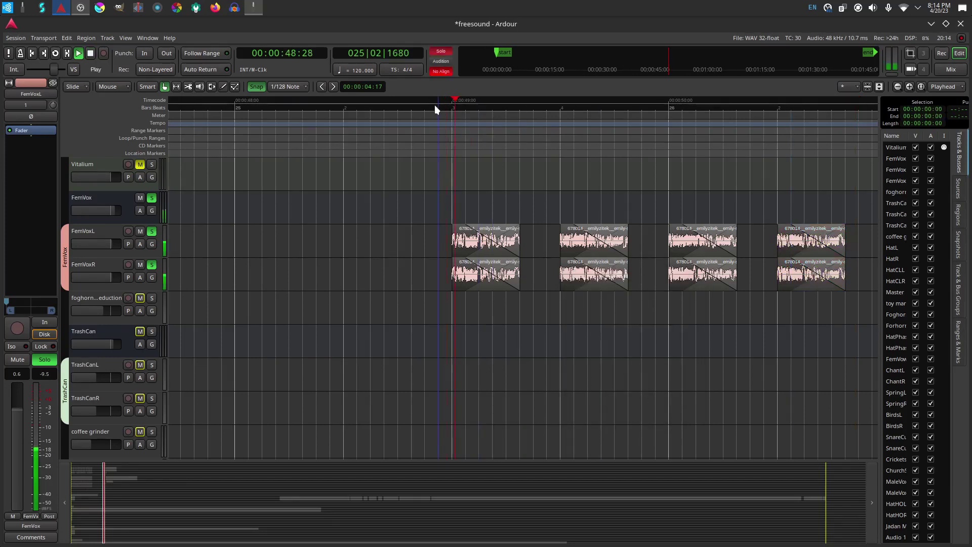
key("space")
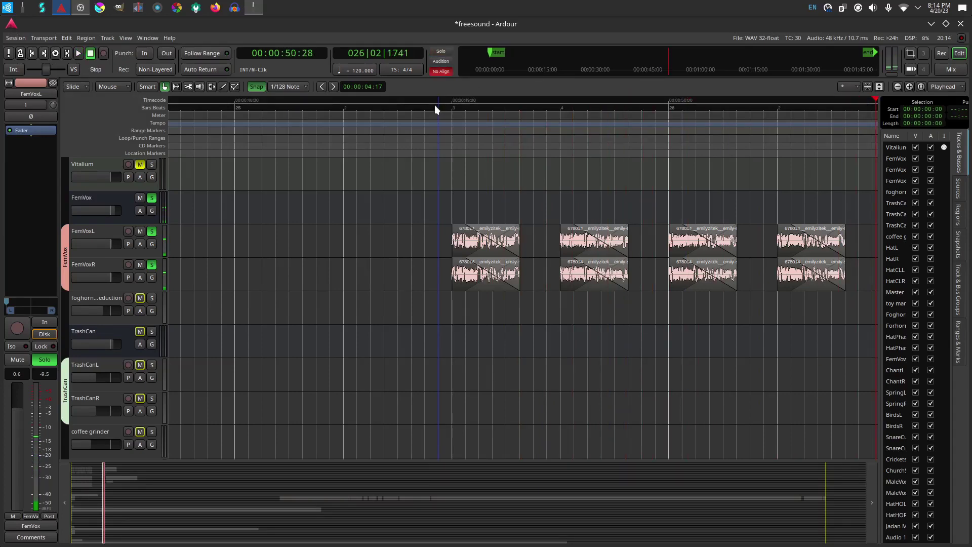
Play the session from the start, solo the foghorn track alongside the FemVox tracks, and stop playback
key("minus")
key("minus")
key("minus")
key("minus")
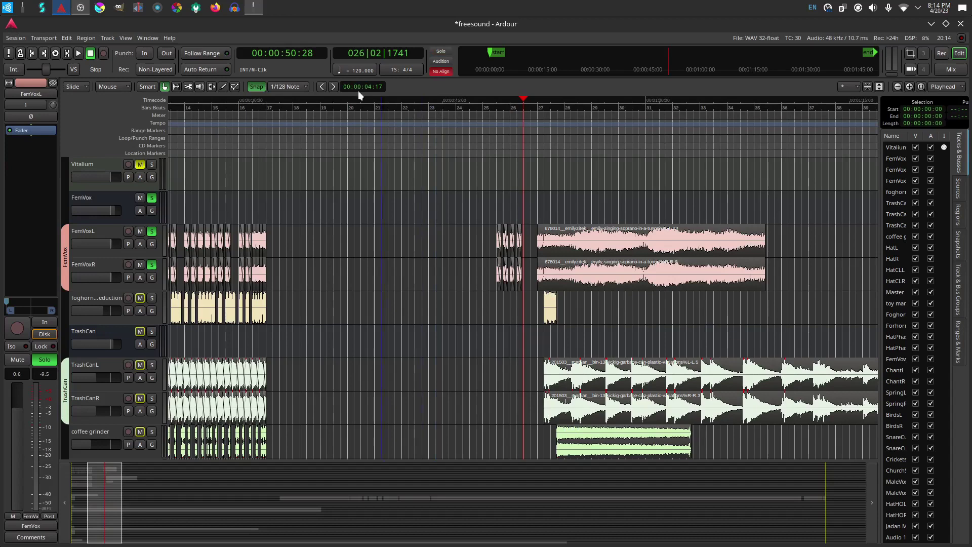
left_click(32, 53)
left_click(78, 53)
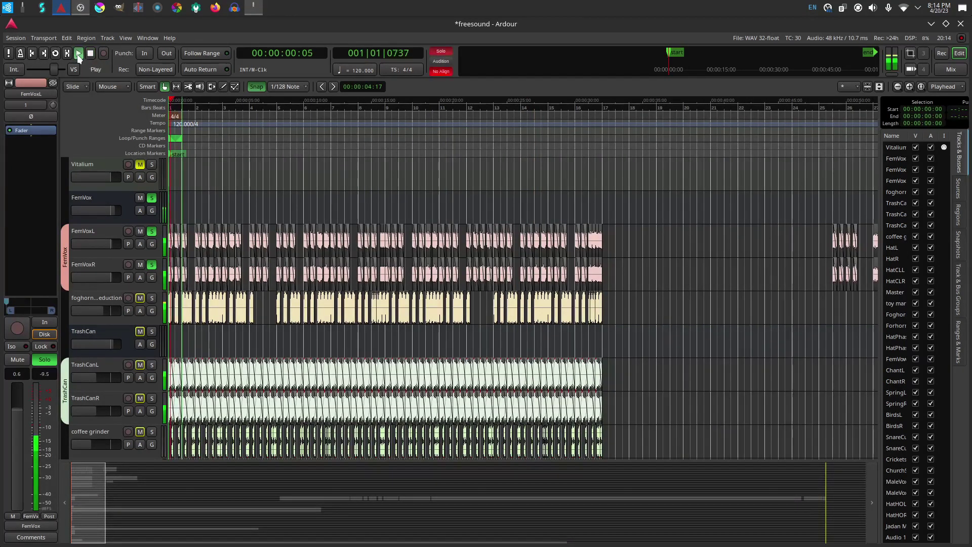
left_click(152, 298)
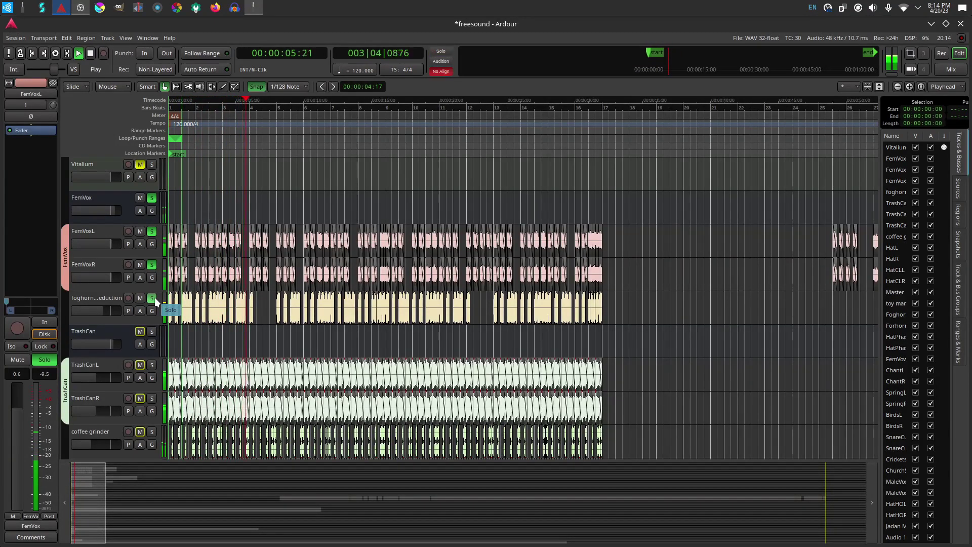
left_click(90, 53)
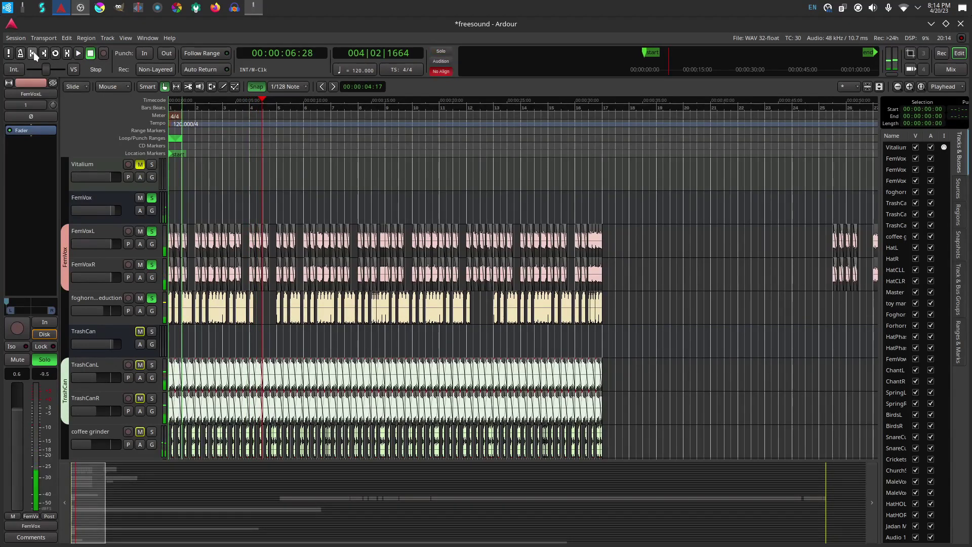
Replay from the start and successively solo the TrashCan bus, TrashCanL and TrashCanR, coffee grinder, HatL and HatR
left_click(33, 53)
left_click(79, 53)
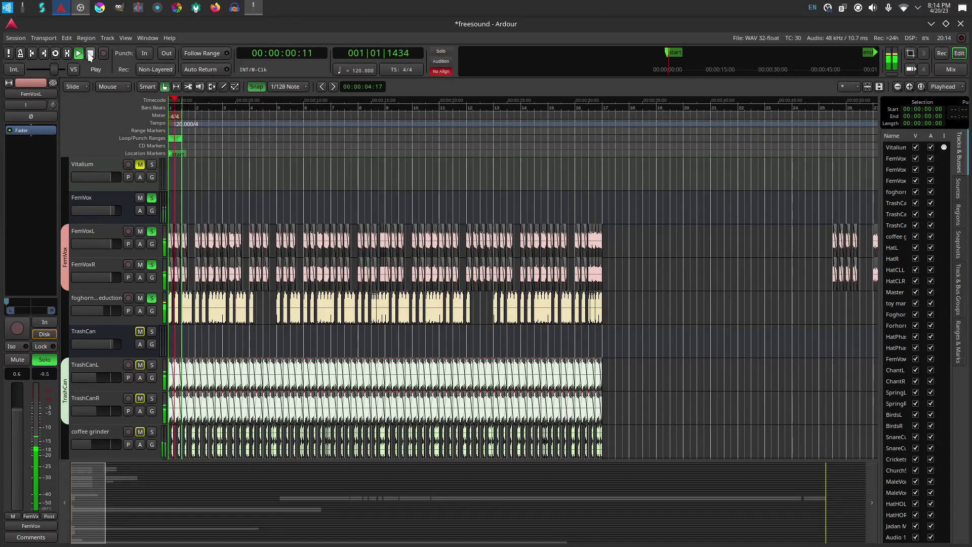
left_click(151, 331)
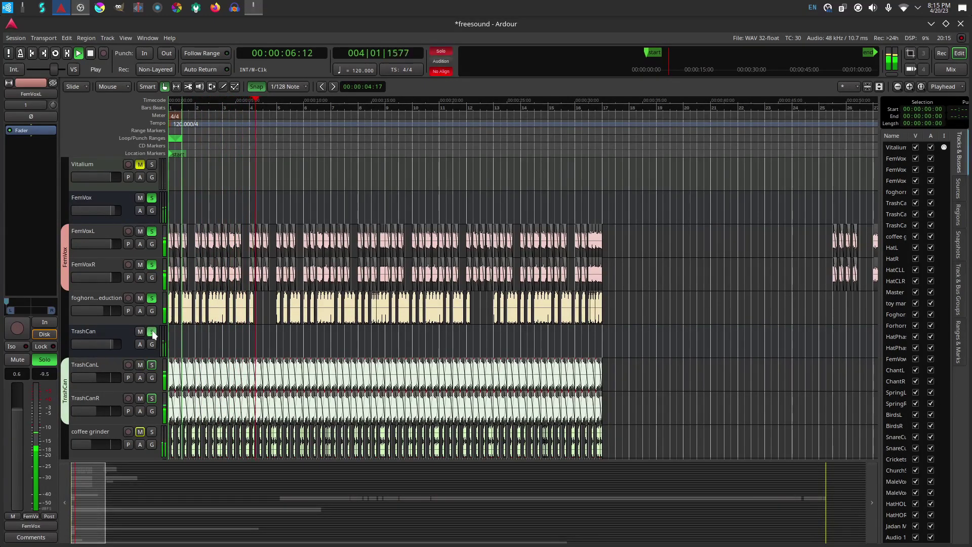
left_click(153, 366)
left_click(151, 431)
scroll(218, 413, "down", 3)
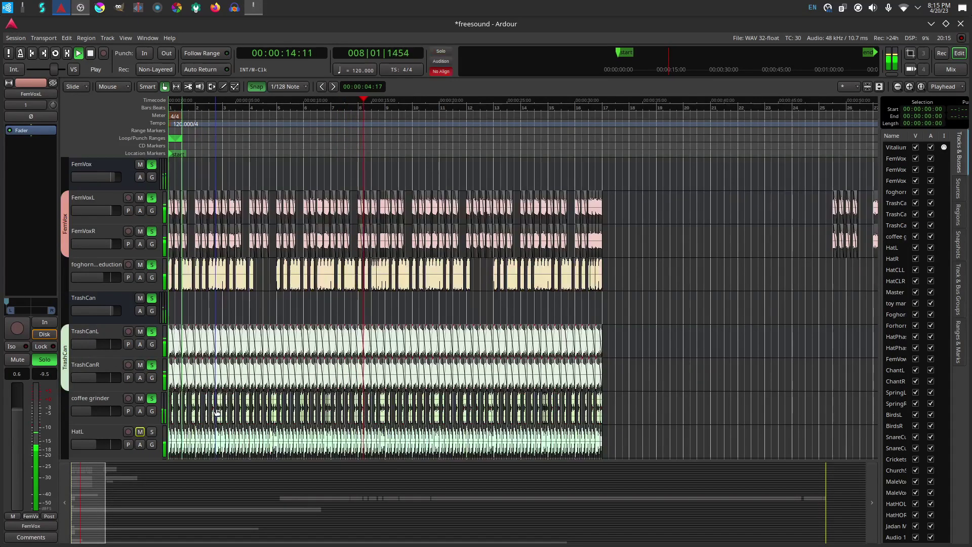
left_click(152, 365)
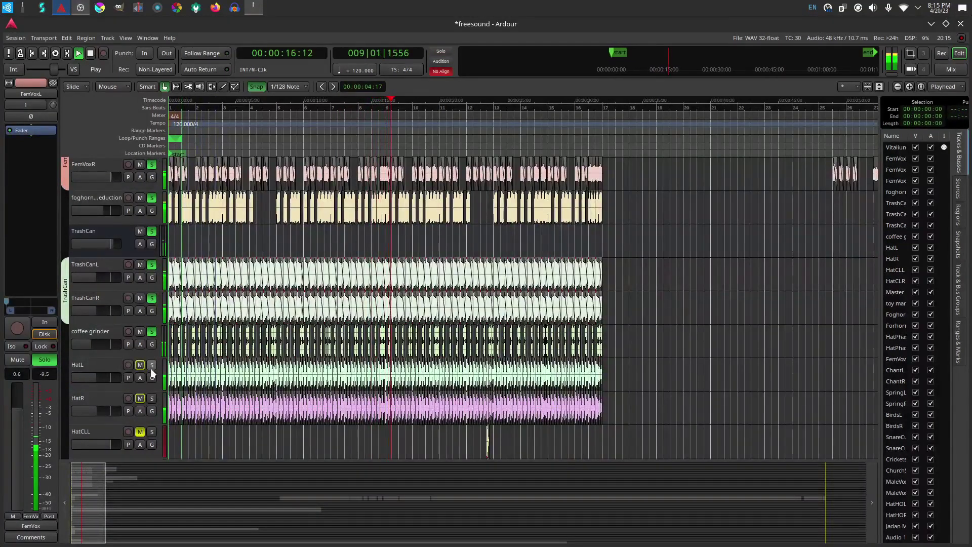
left_click(152, 399)
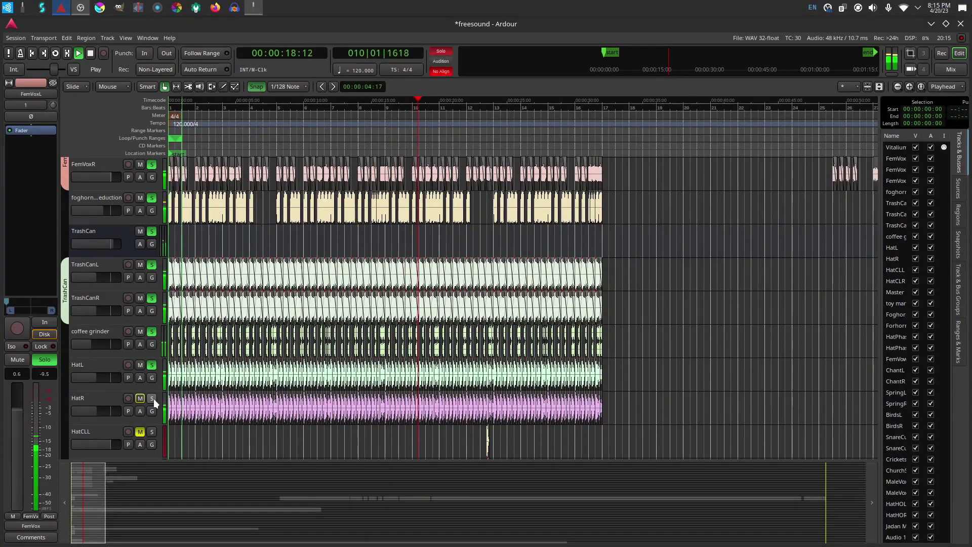
Play the soloed mix from the session start past bar 17, stop it, and return the playhead to the start
left_click(30, 54)
left_click(91, 53)
left_click(31, 54)
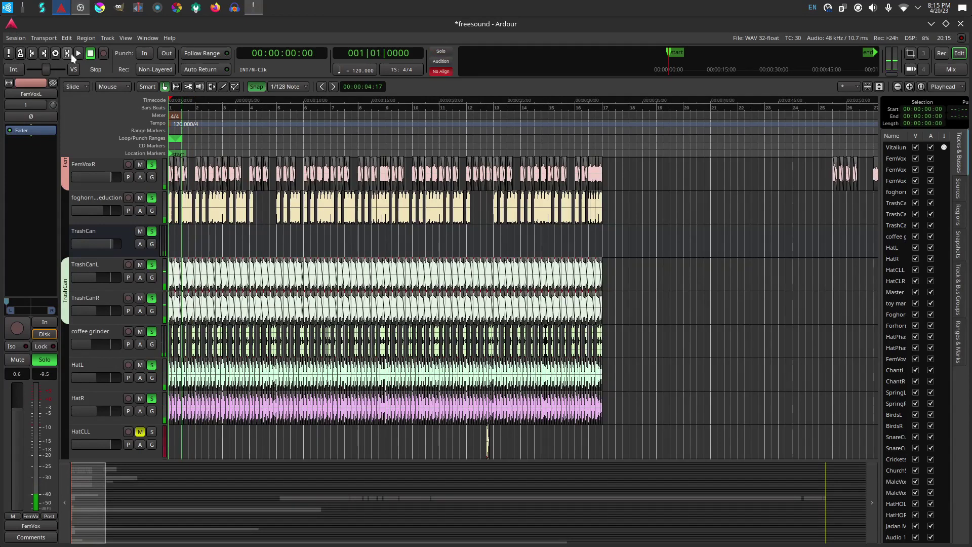
left_click(76, 54)
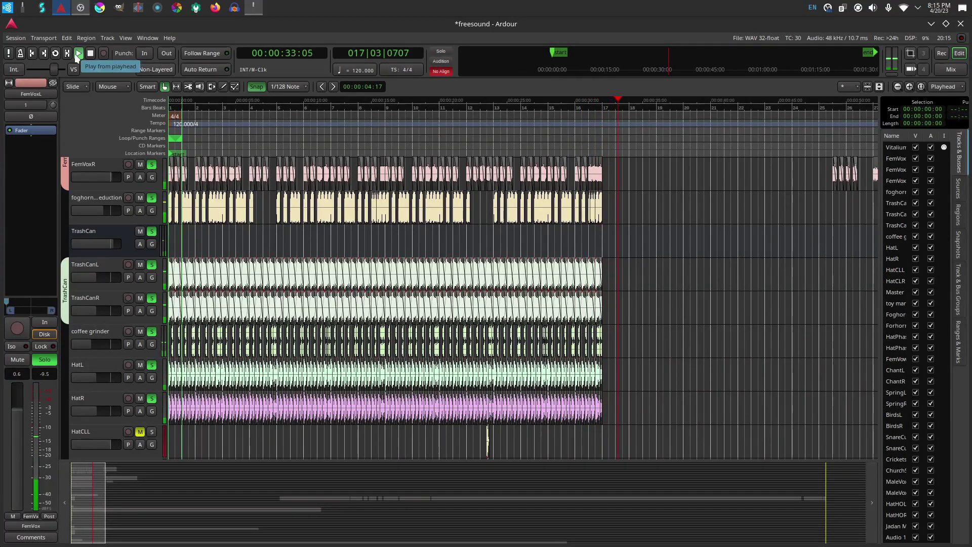
left_click(91, 54)
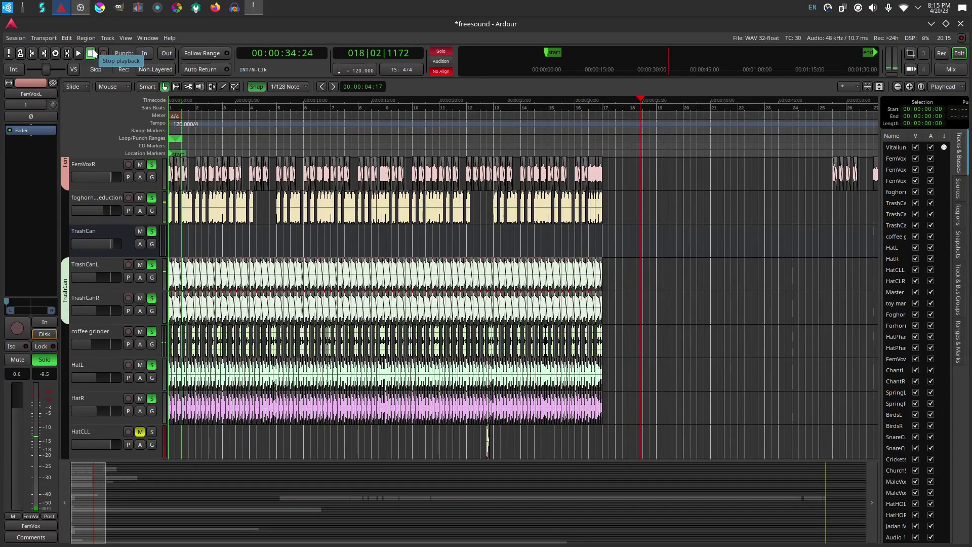
key("minus")
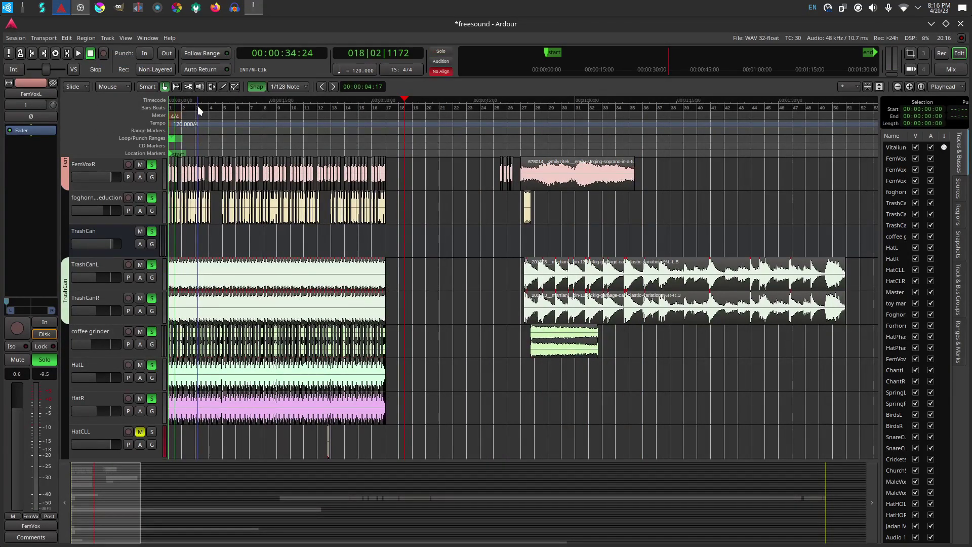
key("Home")
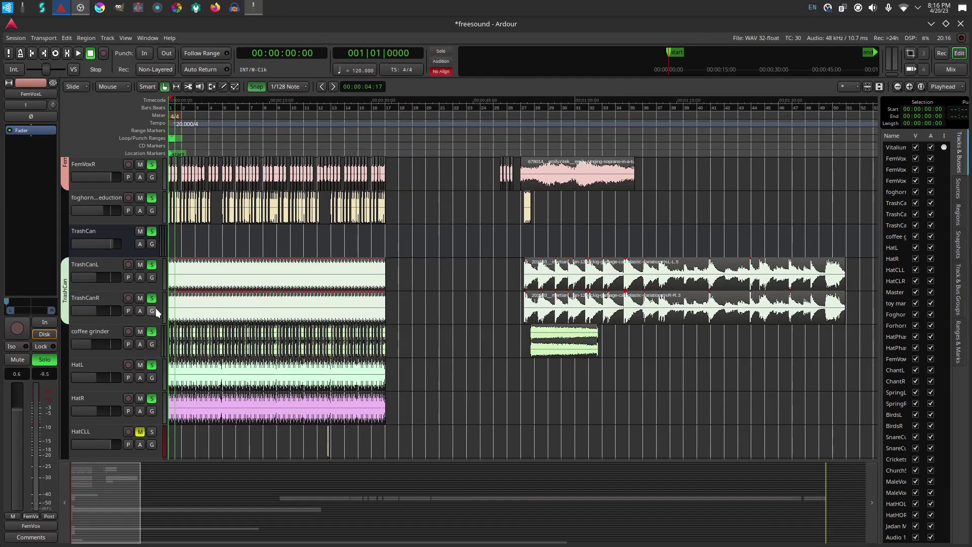
Group the HatPhasedL and HatPhasedR tracks in a new track group named Phased Hat
scroll(156, 308, "down", 3)
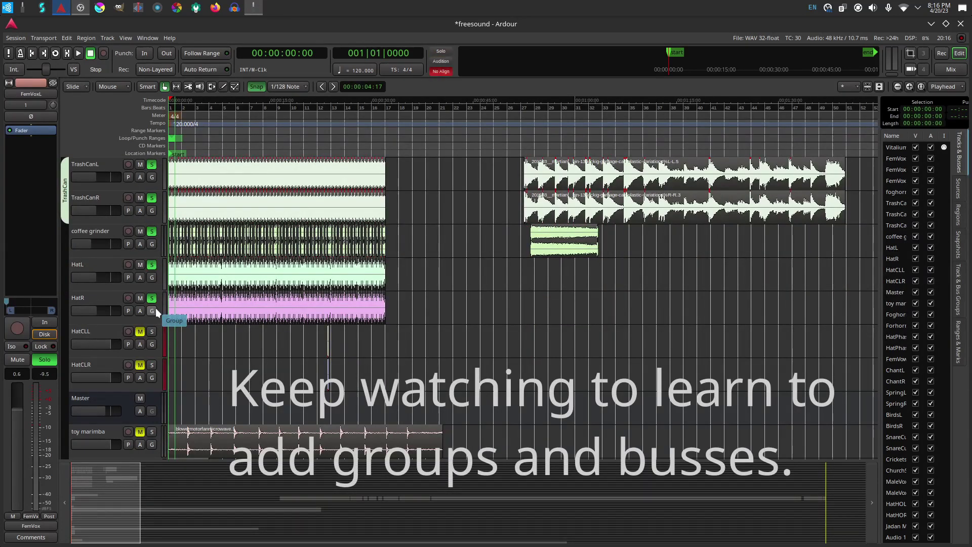
scroll(156, 307, "down", 3)
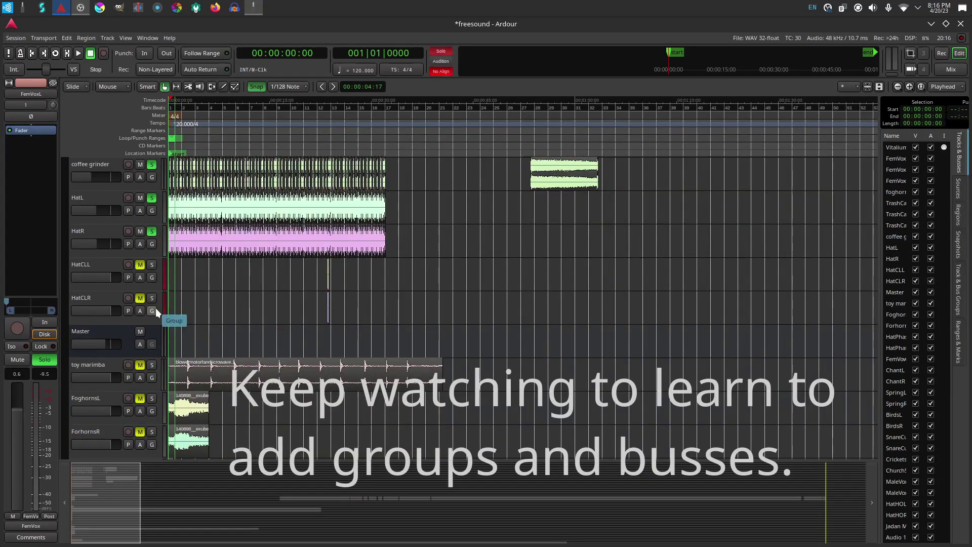
scroll(156, 308, "down", 3)
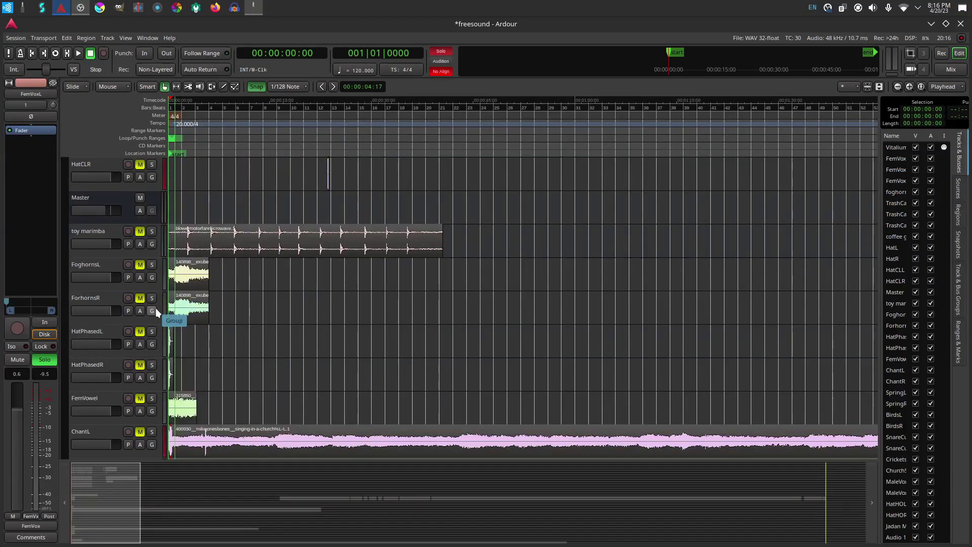
left_click(107, 330)
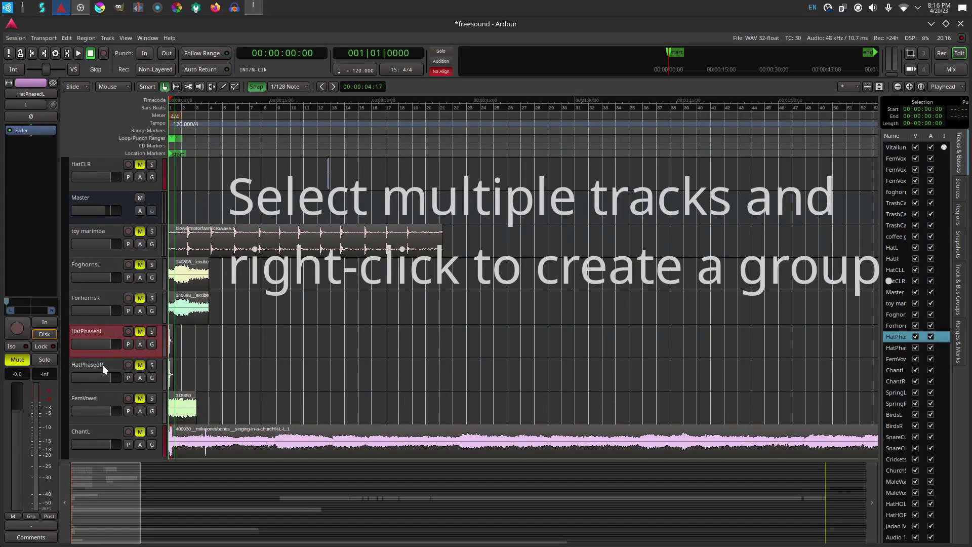
left_click(102, 364, "ctrl")
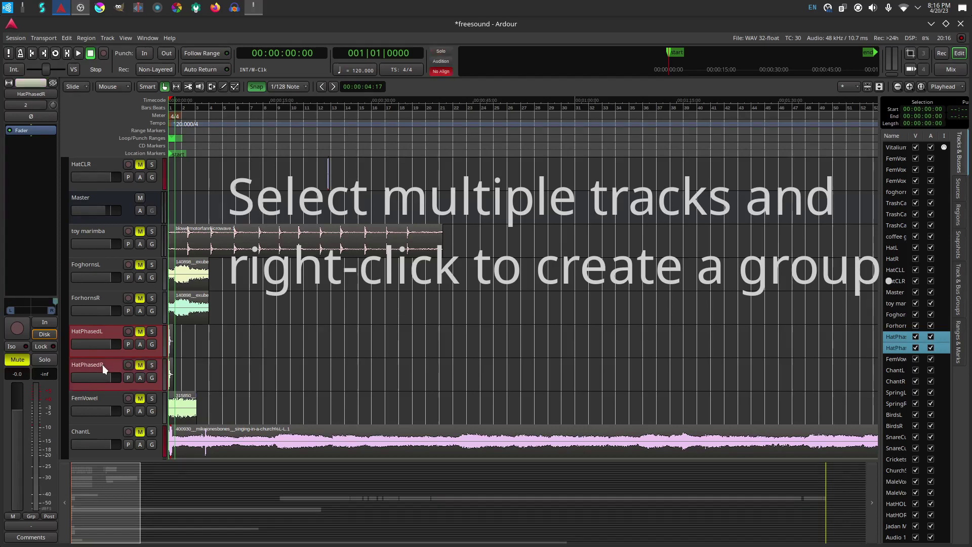
right_click(96, 332)
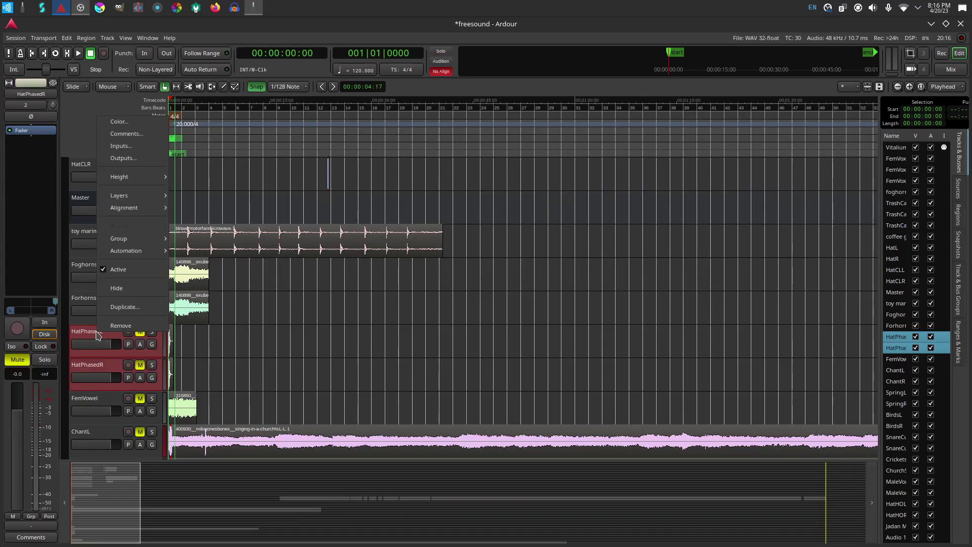
mouse_move(133, 244)
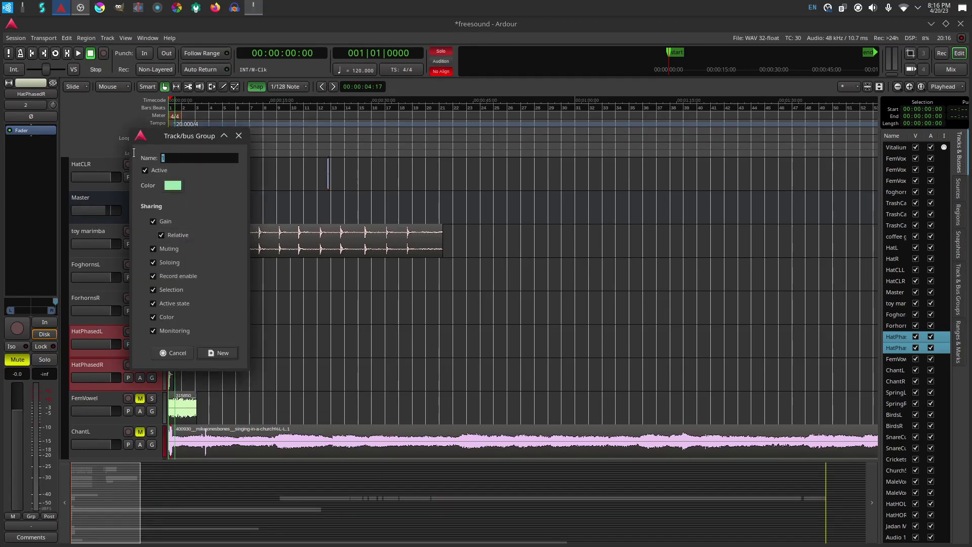
type("Phased Hat")
left_click(225, 351)
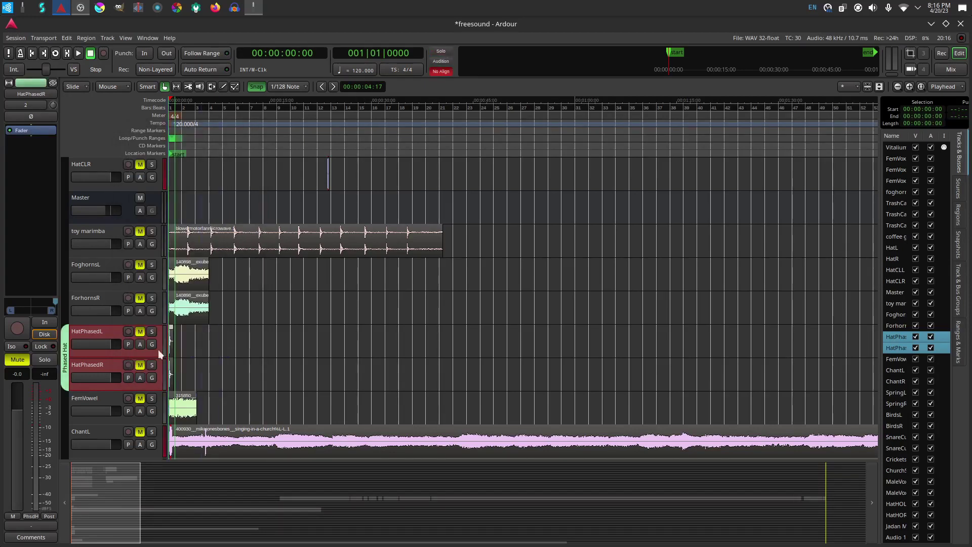
Add a subgroup bus for the Phased Hat group and move it up the track list to directly above HatPhasedL
right_click(64, 363)
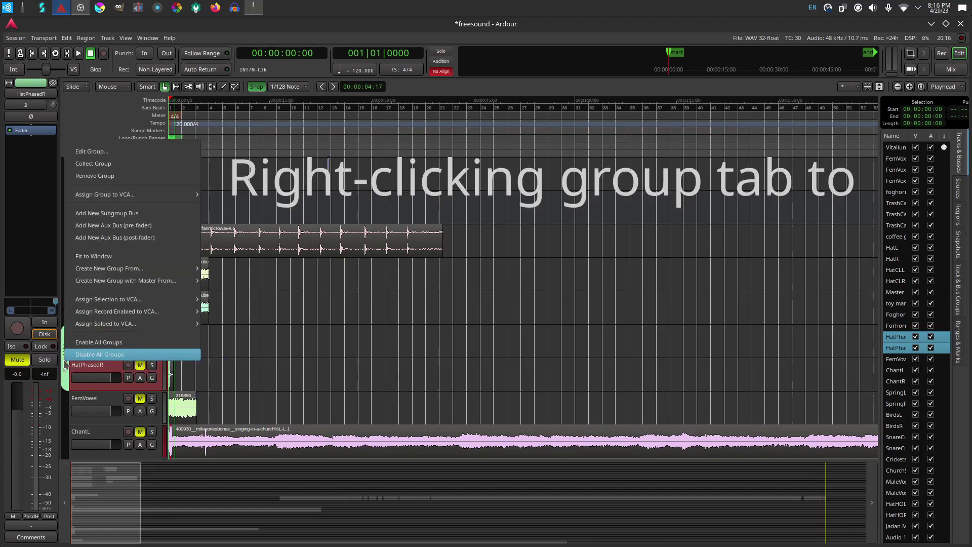
left_click(113, 216)
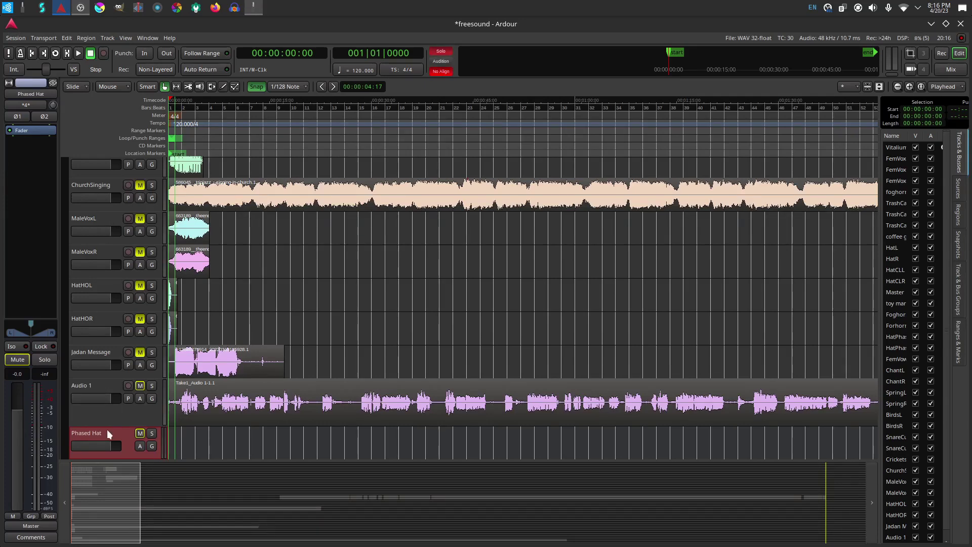
key("ctrl+Up")
key("ctrl+Up")
key("ctrl+Up")
key("ctrl+Up")
key("ctrl+Up")
key("ctrl+Up")
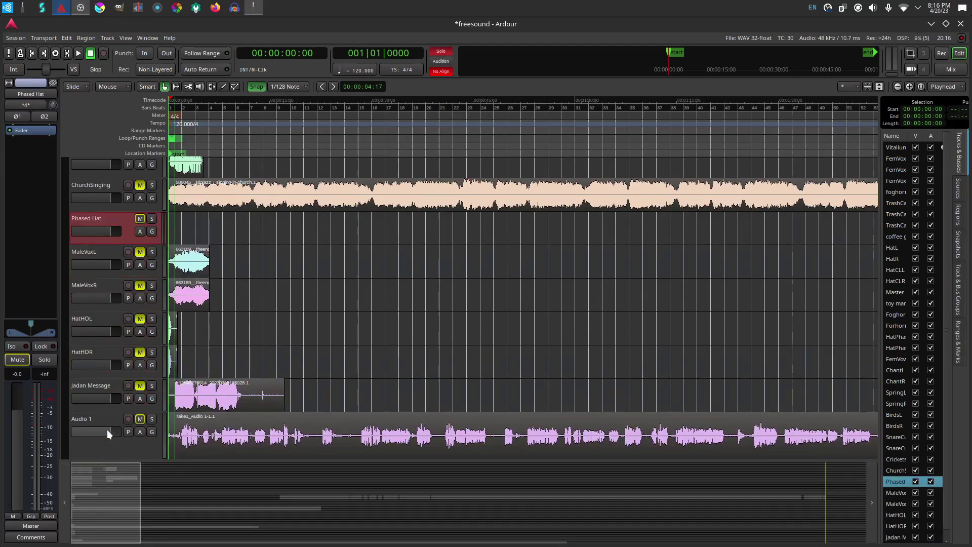
key("ctrl+Up")
key("ctrl+Up")
key("ctrl+Up")
key("ctrl+Up")
key("ctrl+Up")
key("ctrl+Up")
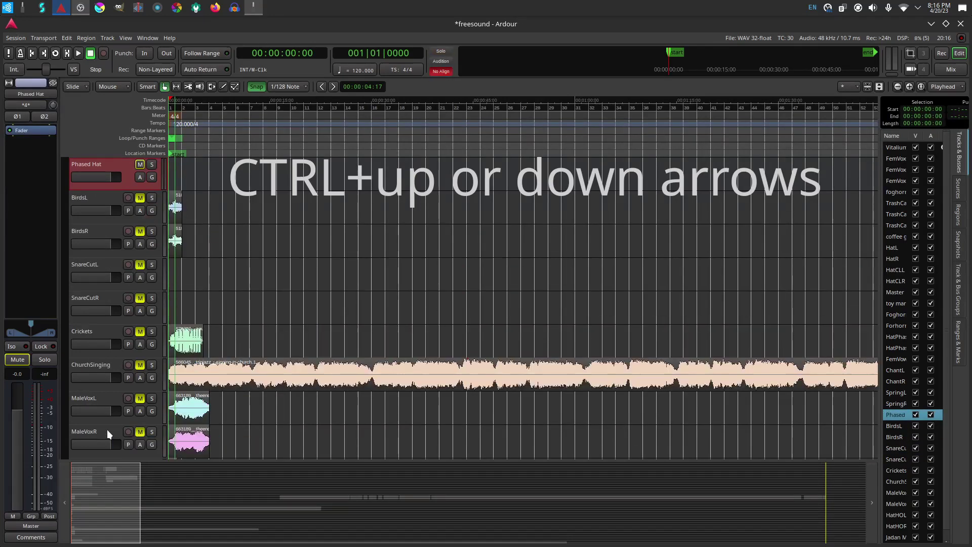
key("ctrl+Up")
key("ctrl+Down")
key("ctrl+Down")
key("ctrl+Down")
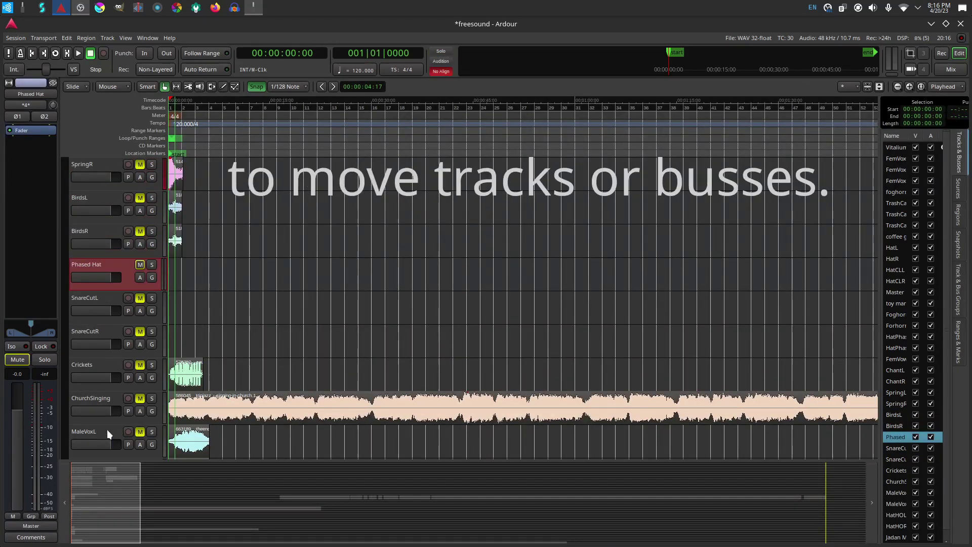
key("ctrl+Up")
key("ctrl+Up")
key("ctrl+Up")
key("ctrl+Up")
key("ctrl+Up")
key("ctrl+Up")
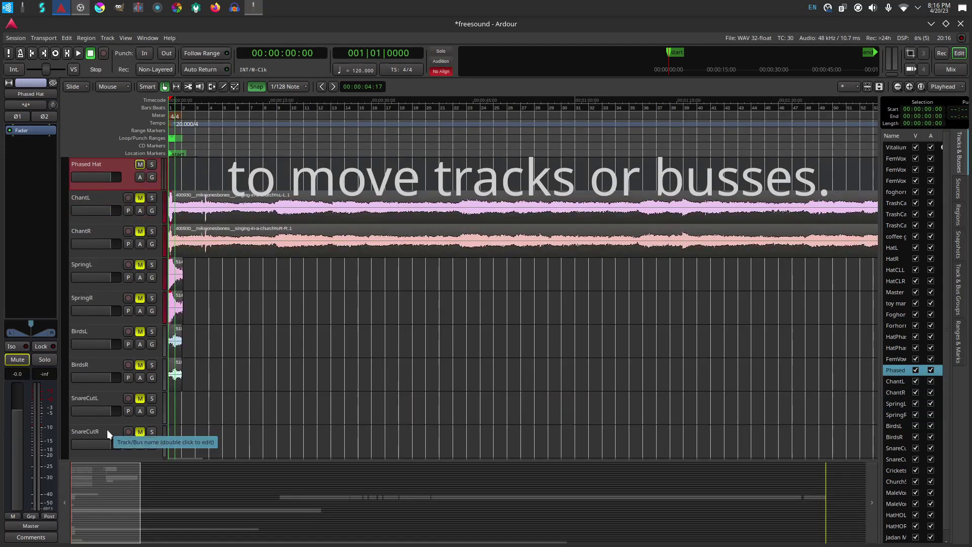
key("ctrl+Up")
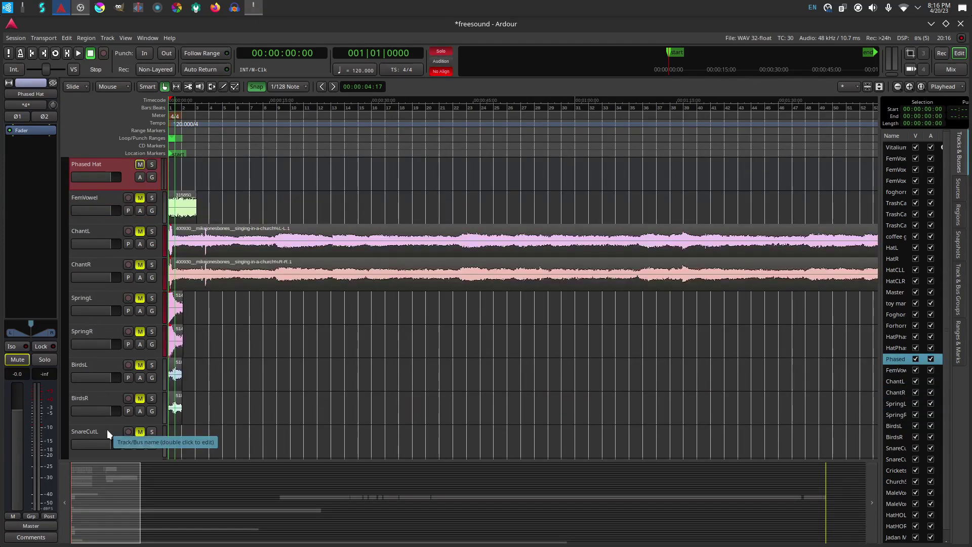
key("ctrl+Up")
key("ctrl+Up")
key("ctrl+Up")
key("ctrl+Down")
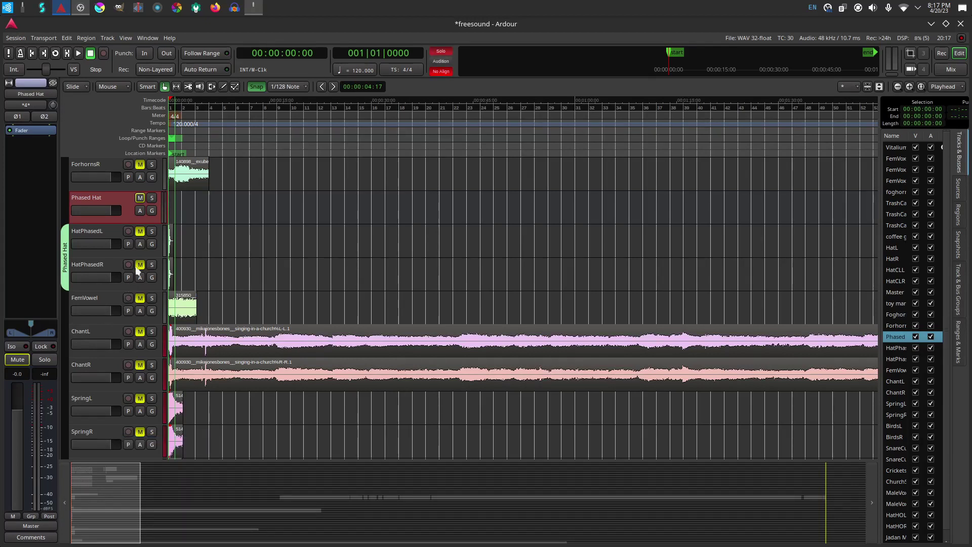
Unmute the grouped HatPhasedL and HatPhasedR tracks and solo the Phased Hat bus
left_click(141, 232)
left_click(141, 231)
left_click(141, 232)
left_click(152, 198)
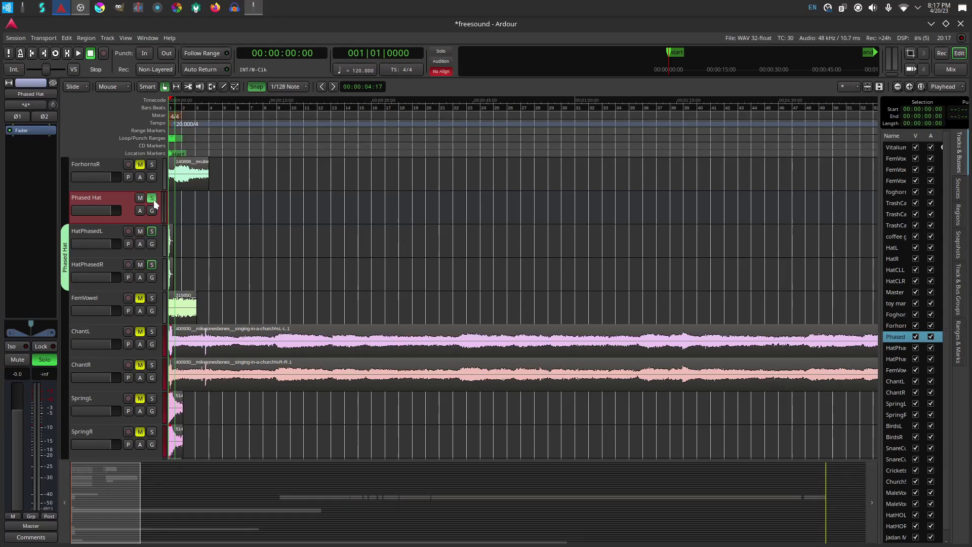
Toggle the solo of the grouped HatPhased tracks on and off, and set the Phased Hat bus gain to 0.3 dB
left_click(152, 232)
left_click(152, 231)
mouse_move(102, 212)
left_mouse_down()
mouse_move(89, 211)
mouse_move(105, 215)
left_mouse_up()
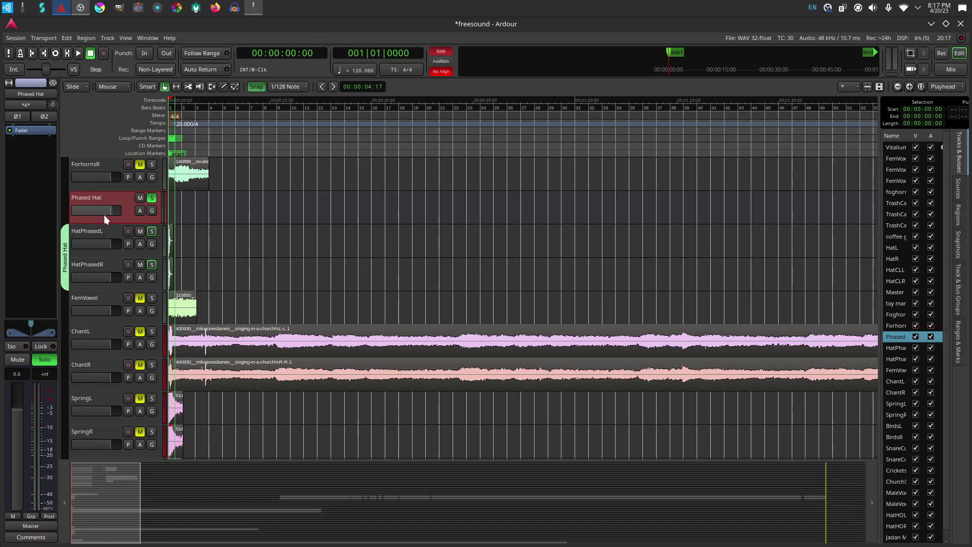
Add two Calf Equalizer 5 Band plugins to the Phased Hat bus and place their windows side by side
right_click(32, 173)
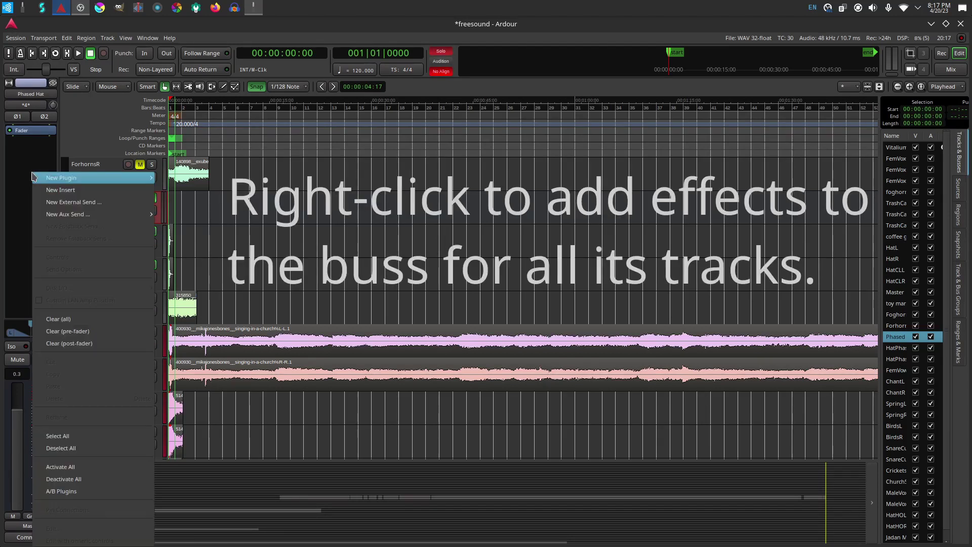
mouse_move(34, 174)
mouse_move(176, 182)
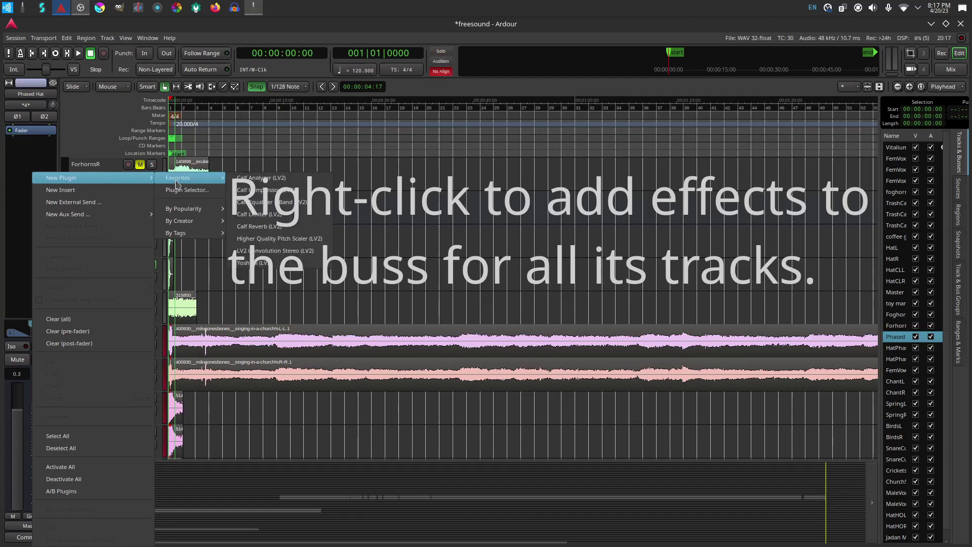
left_click(245, 203)
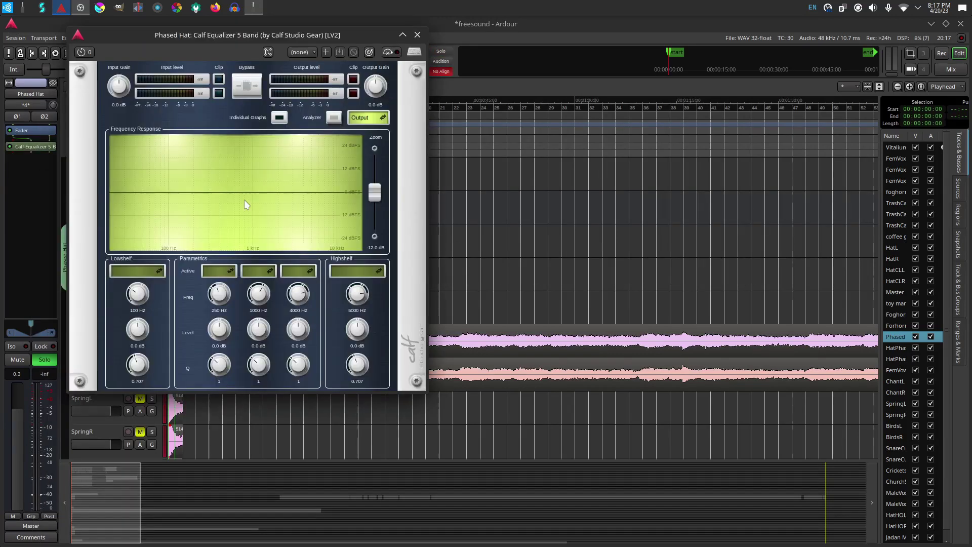
right_click(39, 195)
mouse_move(60, 181)
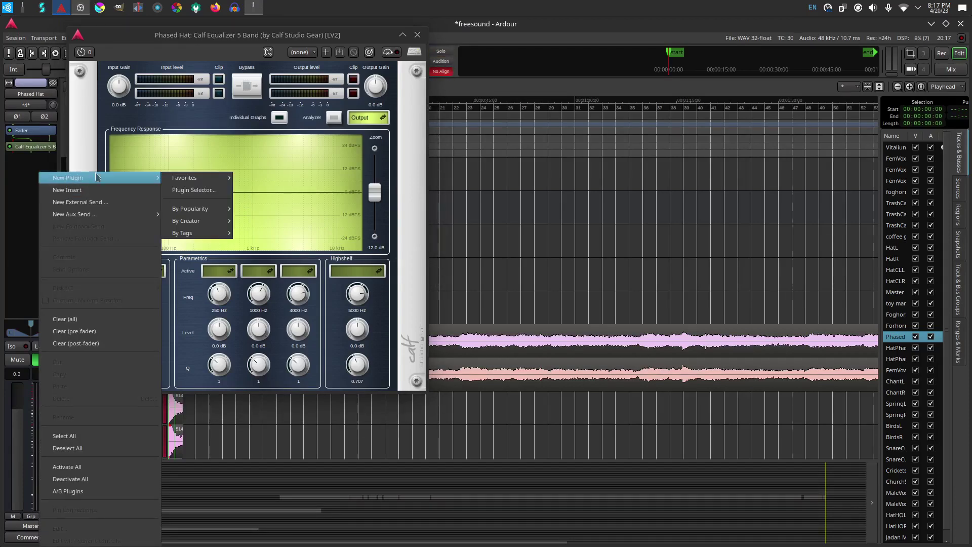
mouse_move(187, 181)
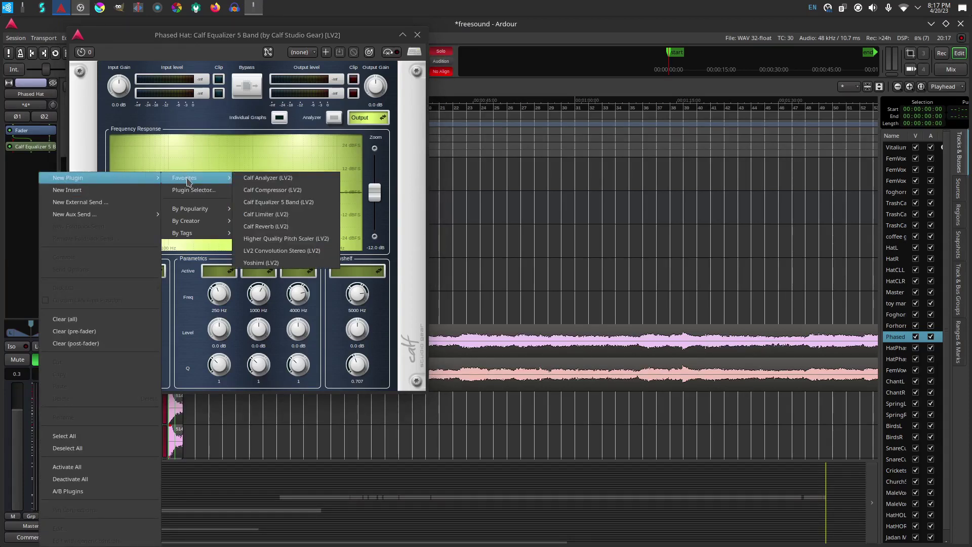
left_click(266, 201)
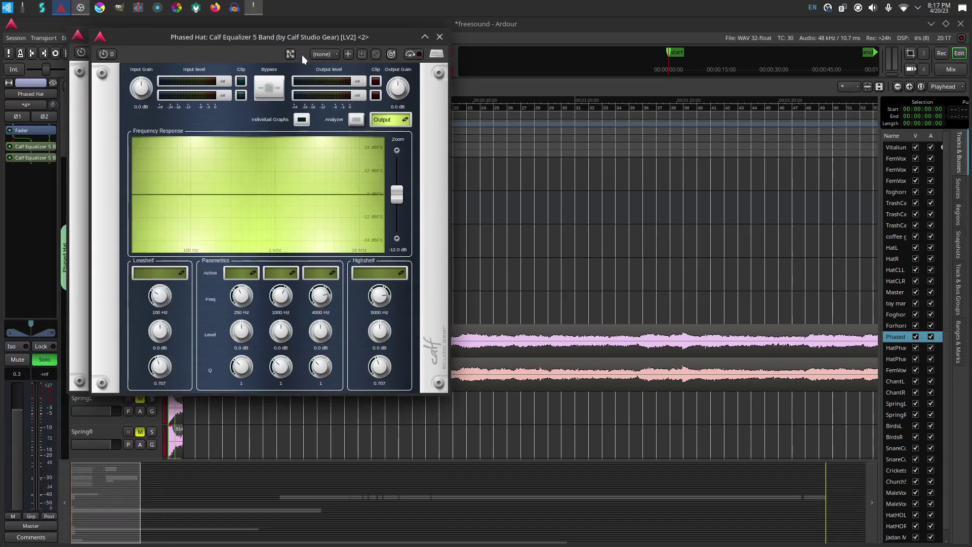
left_click_drag(300, 38, 549, 45)
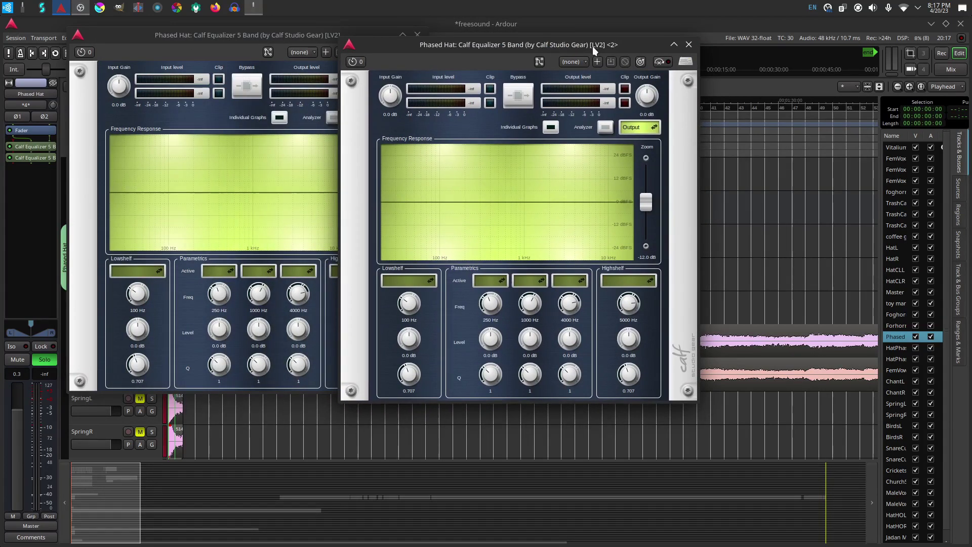
Add a Calf Analyzer plugin to the Phased Hat bus and close all three plugin windows
right_click(29, 176)
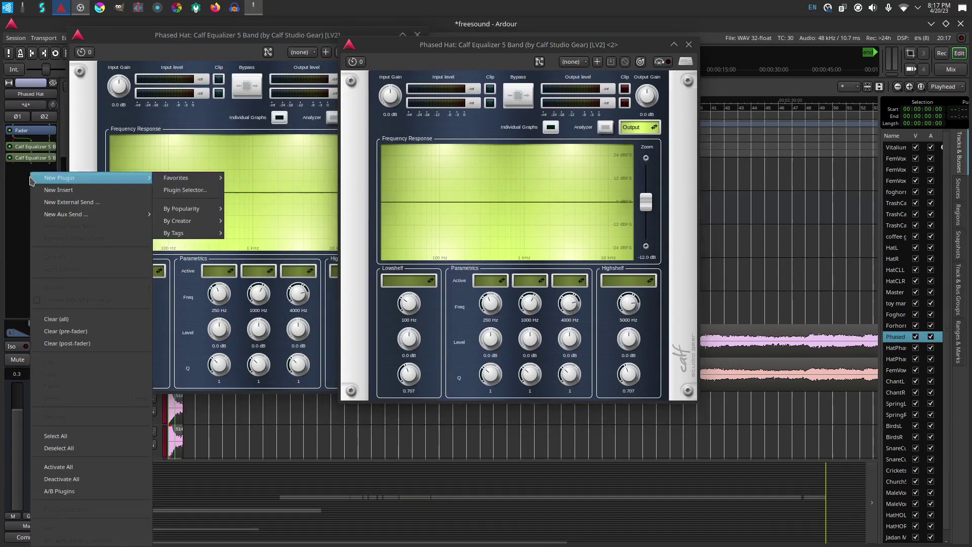
mouse_move(193, 177)
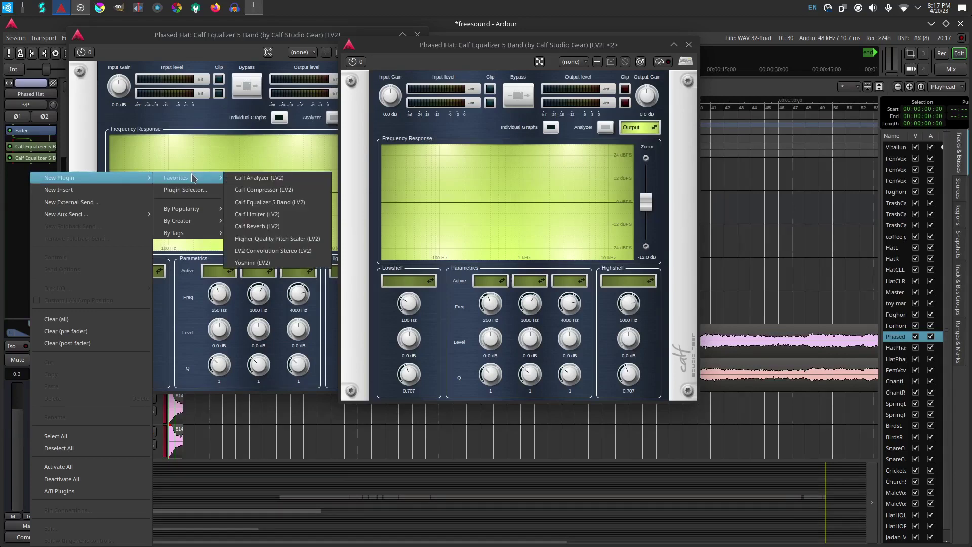
left_click(230, 176)
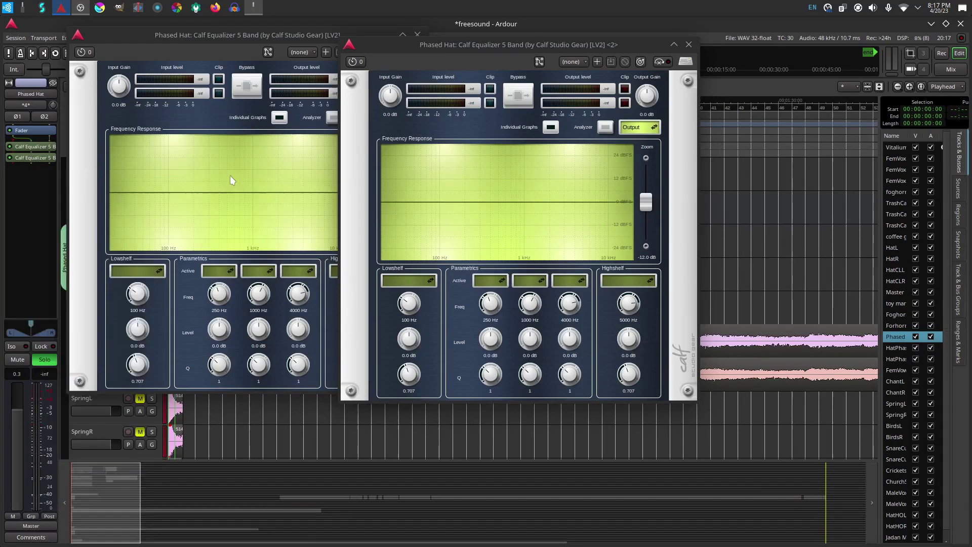
left_click_drag(281, 81, 473, 233)
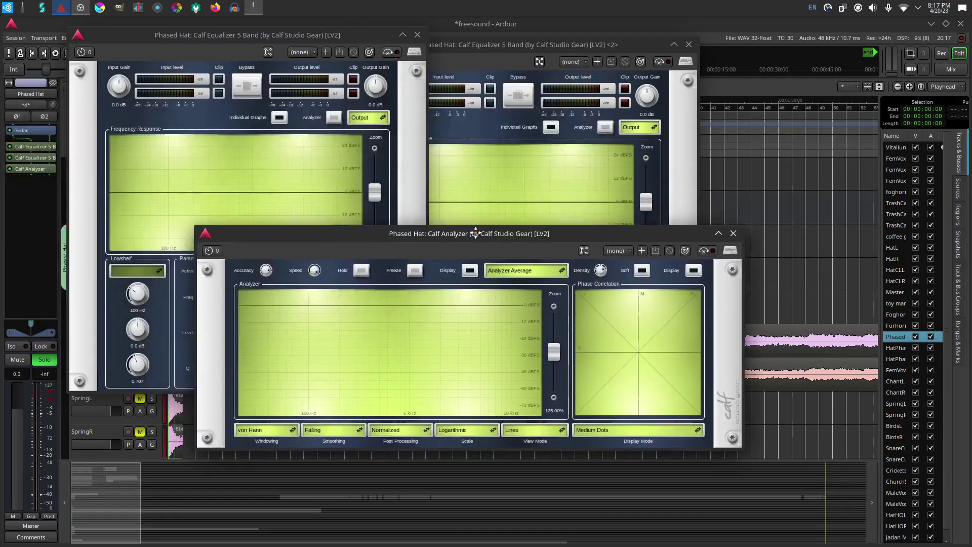
left_click(688, 45)
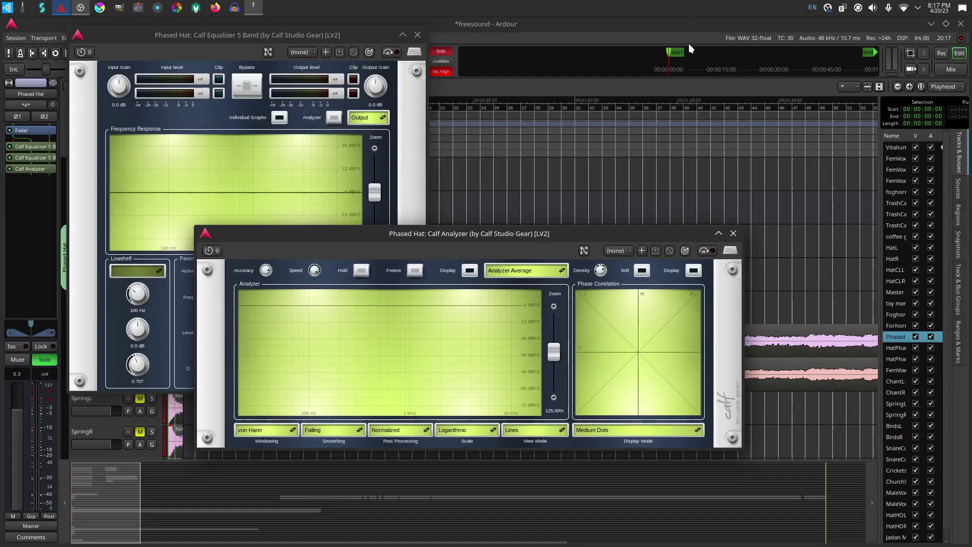
left_click(735, 233)
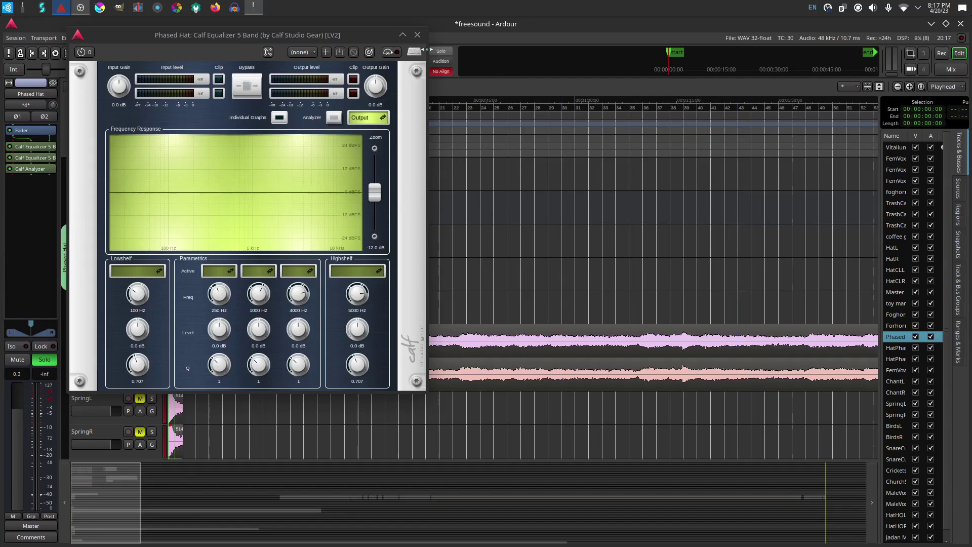
left_click(416, 36)
Delete the Calf Analyzer and both Calf Equalizer 5 Band plugins from the Phased Hat bus
left_click(40, 170)
key("Delete")
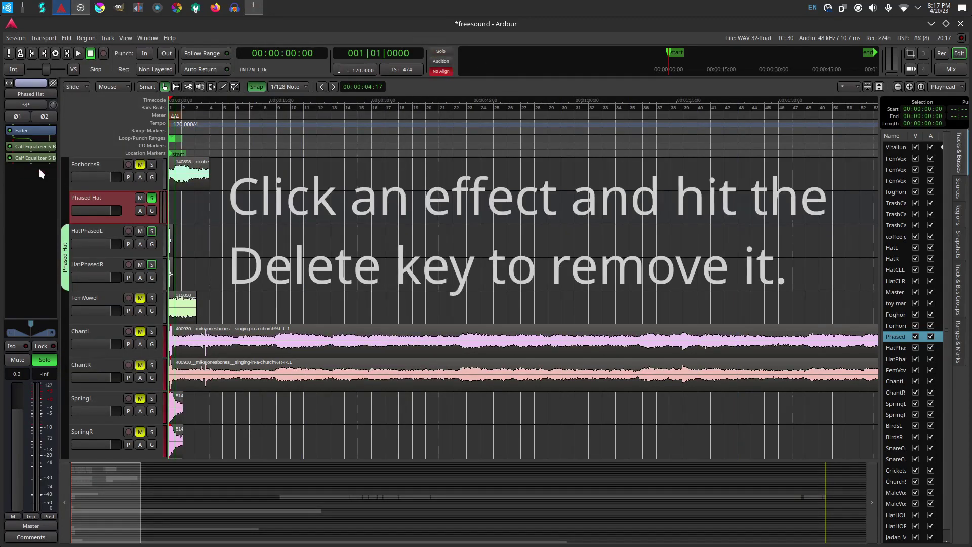
left_click(35, 160)
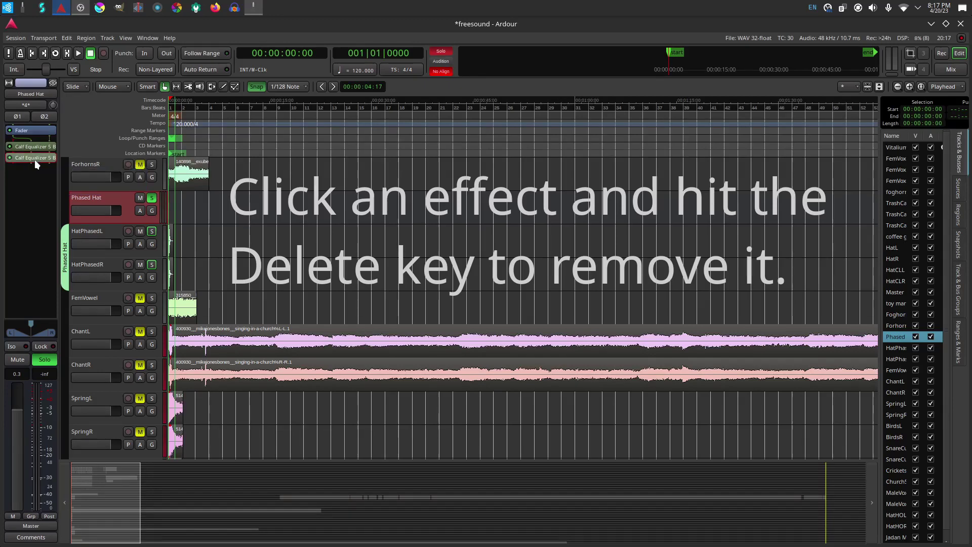
key("Delete")
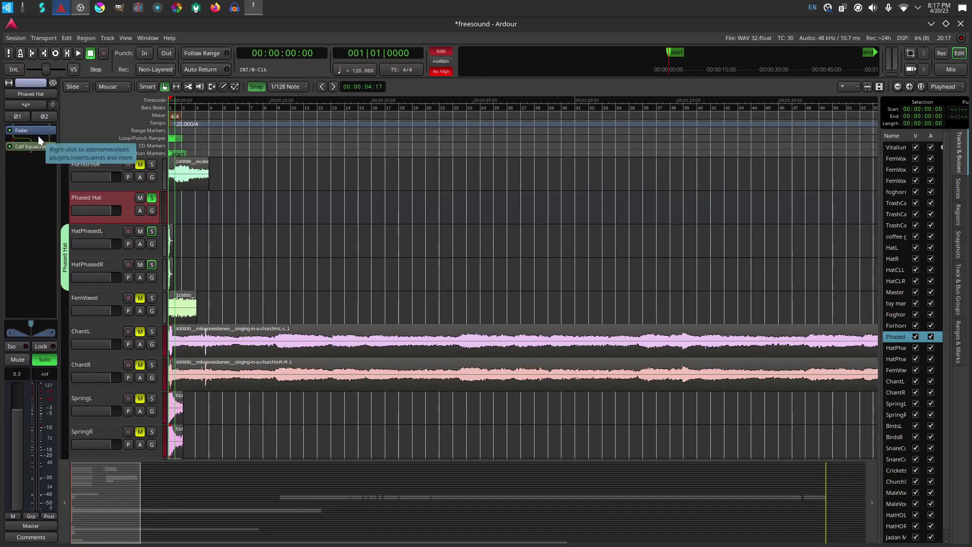
left_click(35, 147)
key("Delete")
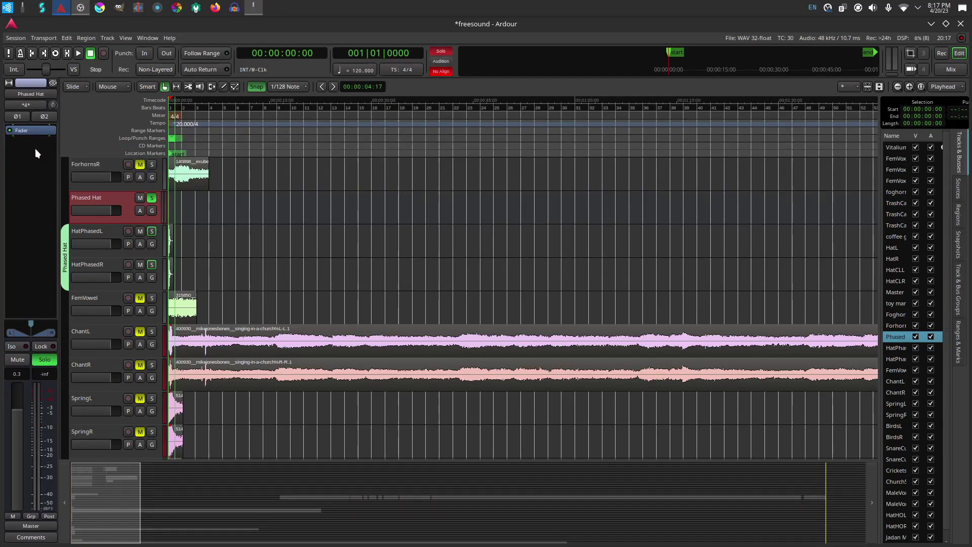